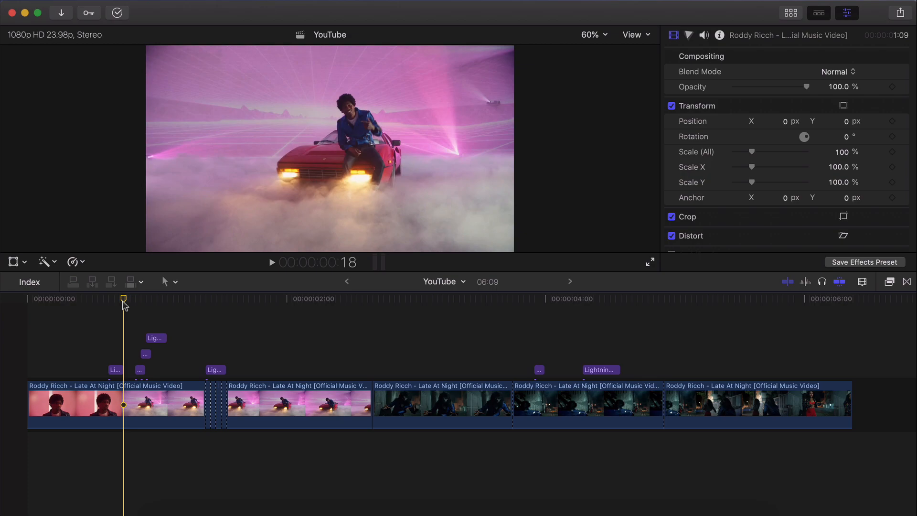
pyautogui.moveTo(120, 305); pyautogui.dragTo(109, 305)
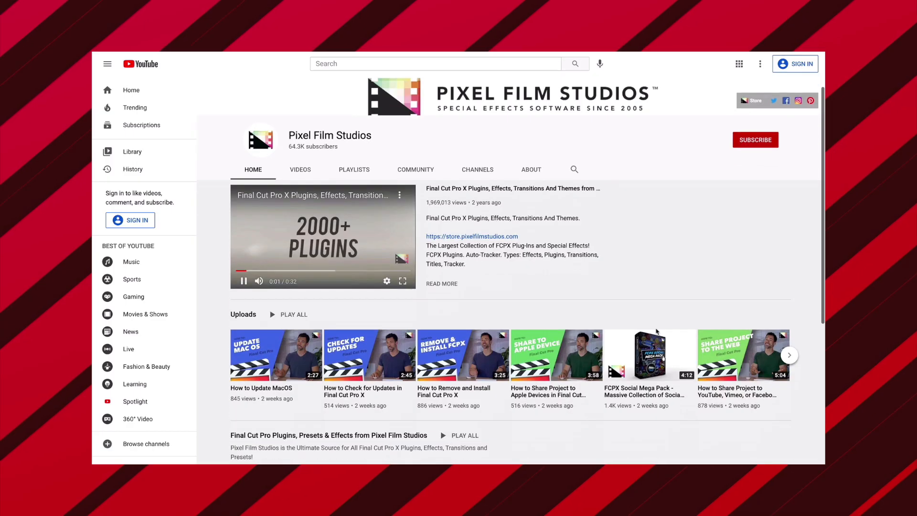
# Switch to YouTube and browse Pixel Film Studios' playlists, opening the Comprehensive Video Tutorials playlist and looking through its videos.
pyautogui.scroll(-5, 657, 331)
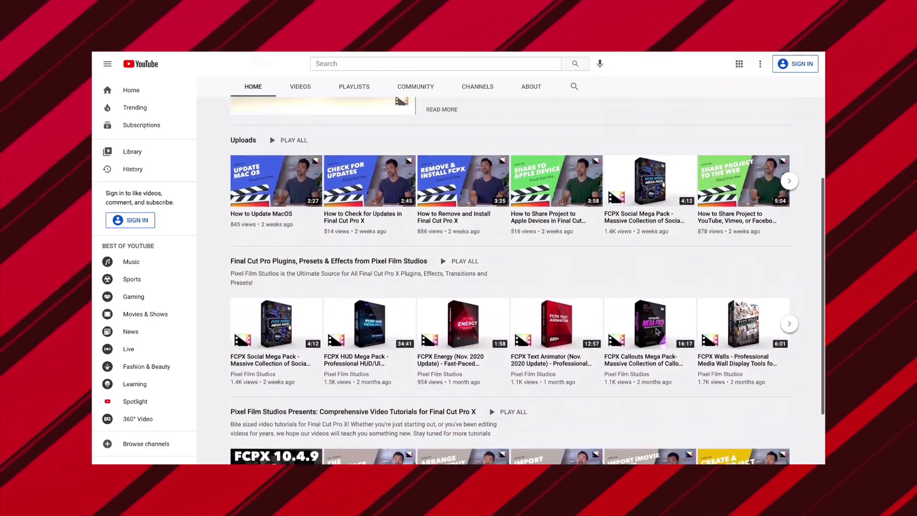
pyautogui.scroll(10, 657, 331)
pyautogui.click(361, 228)
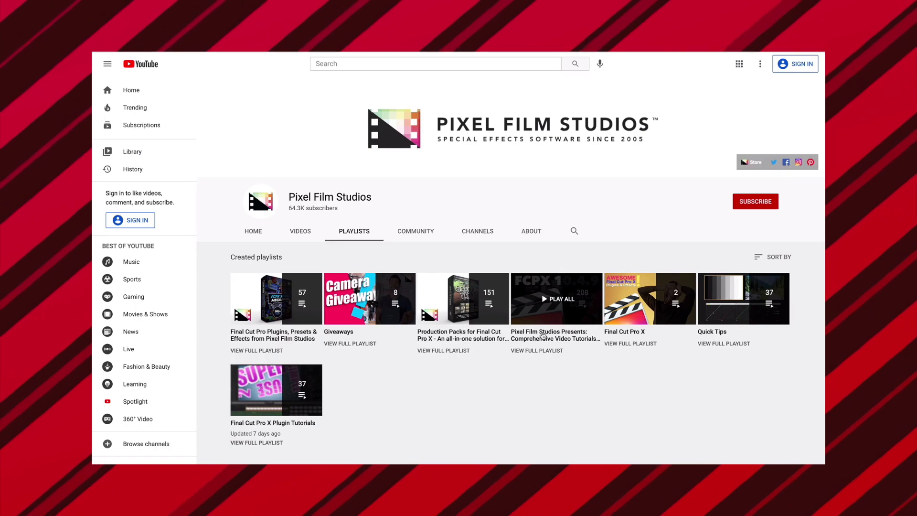
pyautogui.click(542, 336)
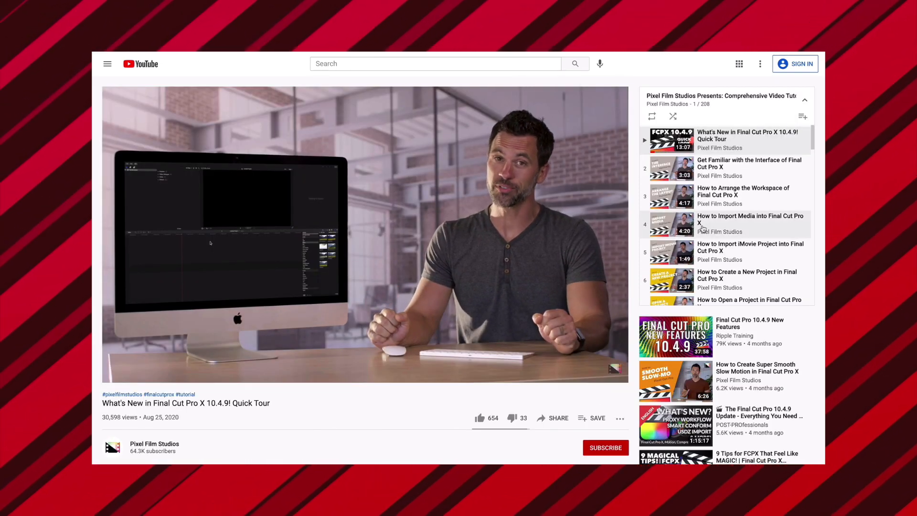
pyautogui.scroll(-15, 703, 228)
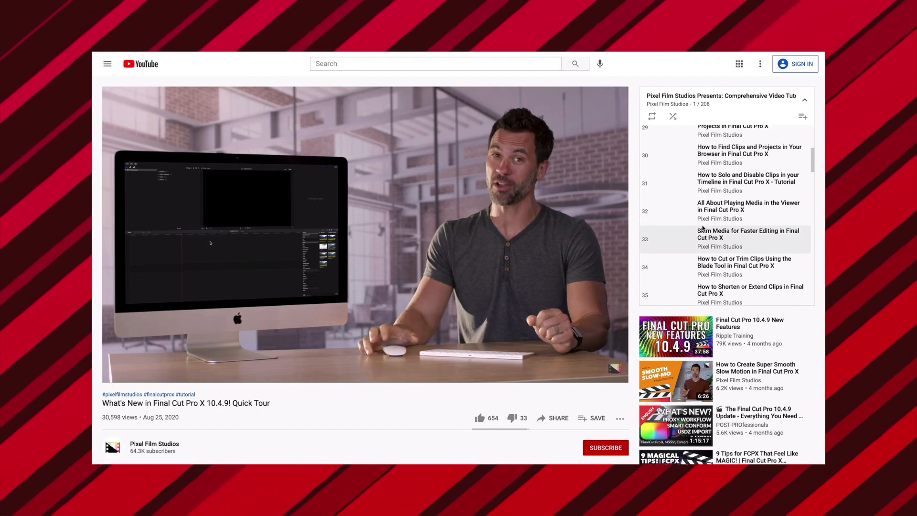
pyautogui.scroll(5, 703, 228)
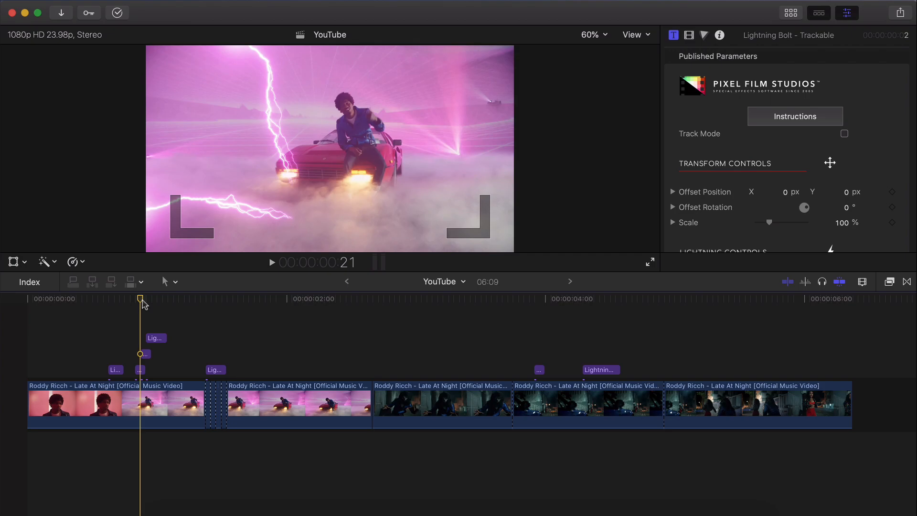
pyautogui.moveTo(143, 304)
pyautogui.mouseDown()
pyautogui.moveTo(153, 304)
pyautogui.moveTo(137, 305)
pyautogui.mouseUp()
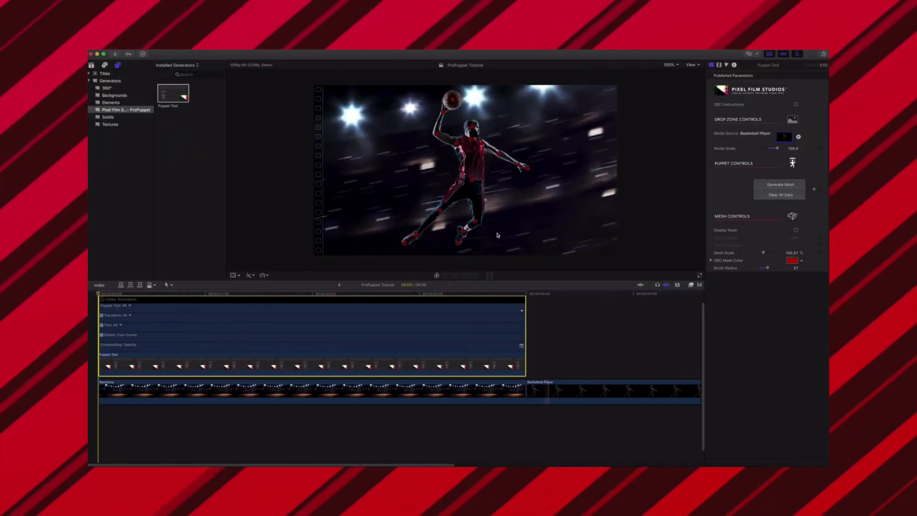
# Pose the basketball player's arms, torso and foot with the Puppet Tool generator and scrub through the animation.
pyautogui.moveTo(456, 143)
pyautogui.mouseDown()
pyautogui.moveTo(434, 129)
pyautogui.moveTo(465, 129)
pyautogui.mouseUp()
pyautogui.moveTo(472, 181); pyautogui.dragTo(482, 135)
pyautogui.moveTo(516, 170); pyautogui.dragTo(541, 171)
pyautogui.moveTo(99, 295)
pyautogui.mouseDown()
pyautogui.moveTo(497, 297)
pyautogui.moveTo(98, 297)
pyautogui.mouseUp()
pyautogui.moveTo(416, 235); pyautogui.dragTo(416, 226)
pyautogui.moveTo(99, 294); pyautogui.dragTo(291, 300)
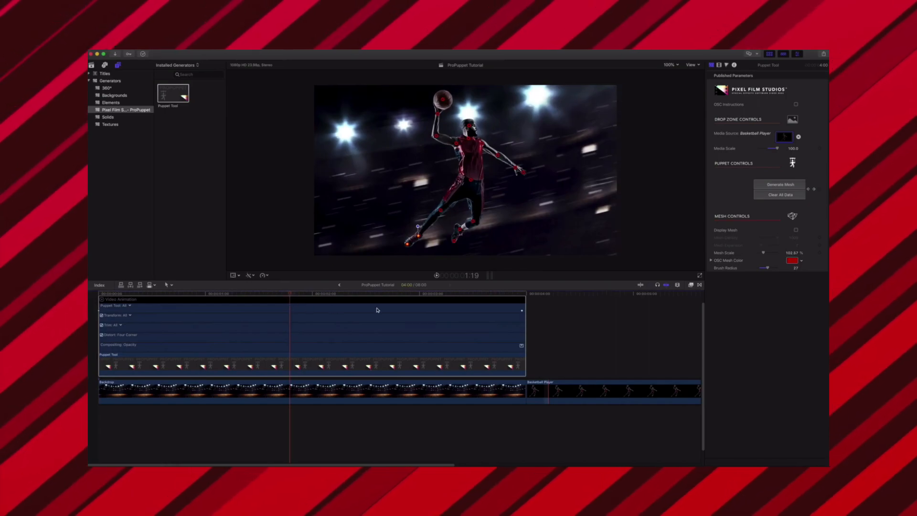
pyautogui.moveTo(522, 311); pyautogui.dragTo(265, 300)
pyautogui.moveTo(422, 91); pyautogui.dragTo(455, 143)
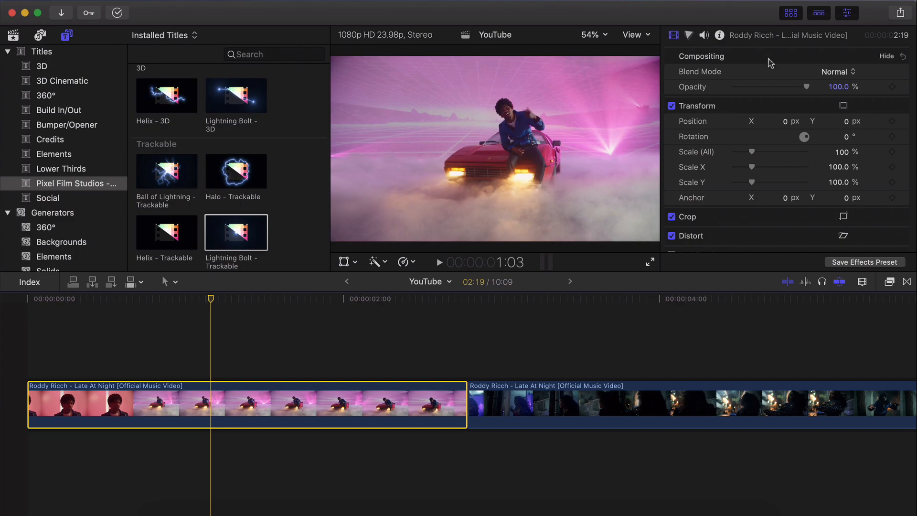
pyautogui.click(853, 19)
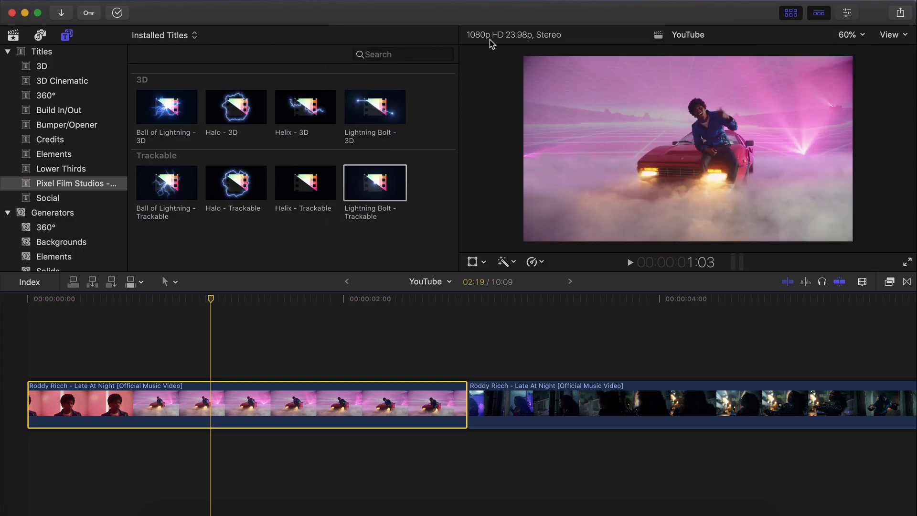
pyautogui.press('super+4')
pyautogui.click(788, 16)
pyautogui.click(787, 16)
# Display the Pixel Film Studios category of the installed titles and widen the category list slightly.
pyautogui.click(8, 52)
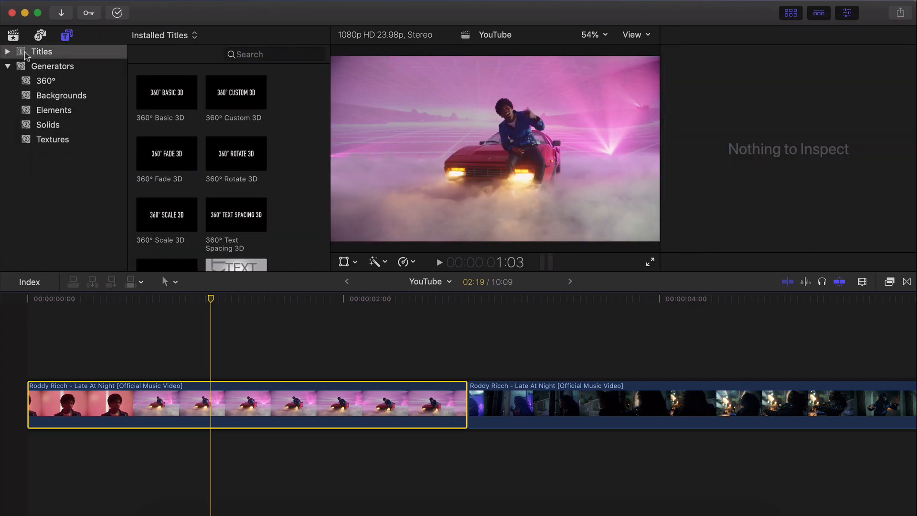
pyautogui.click(68, 37)
pyautogui.click(71, 40)
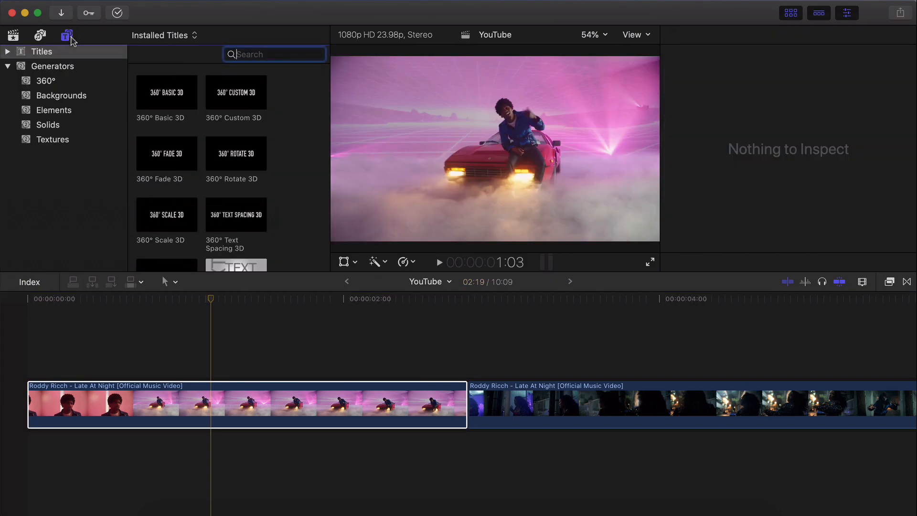
pyautogui.click(6, 51)
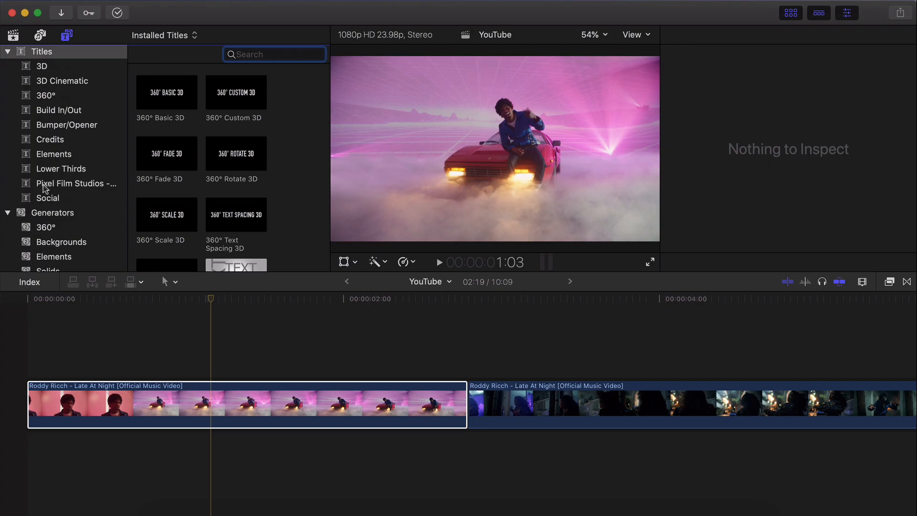
pyautogui.click(62, 186)
pyautogui.moveTo(128, 184); pyautogui.dragTo(130, 159)
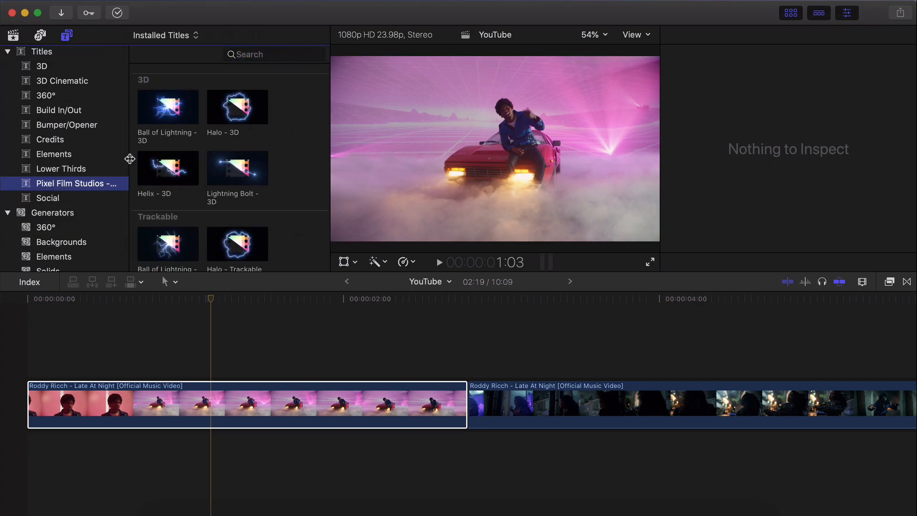
# Look through the 3D and Trackable lightning titles and preview Ball of Lightning - 3D.
pyautogui.scroll(-3, 280, 155)
pyautogui.scroll(3, 277, 154)
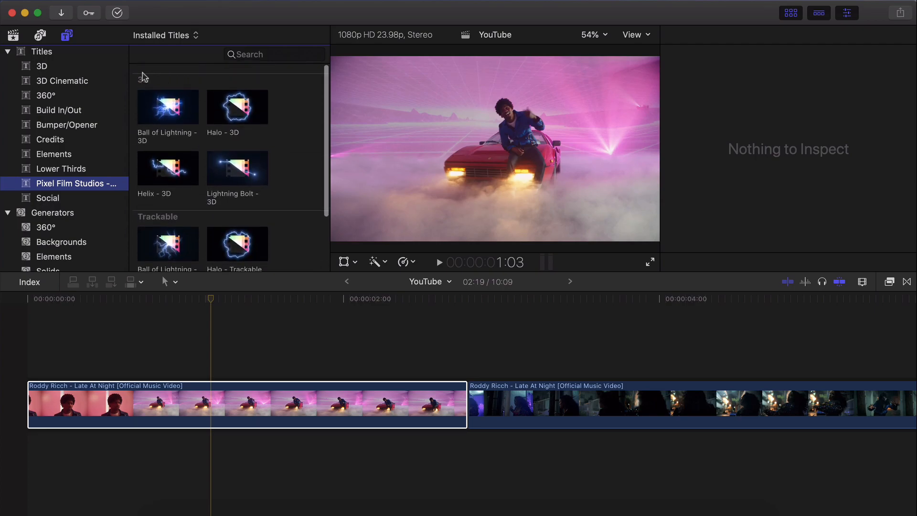
pyautogui.scroll(-4, 190, 260)
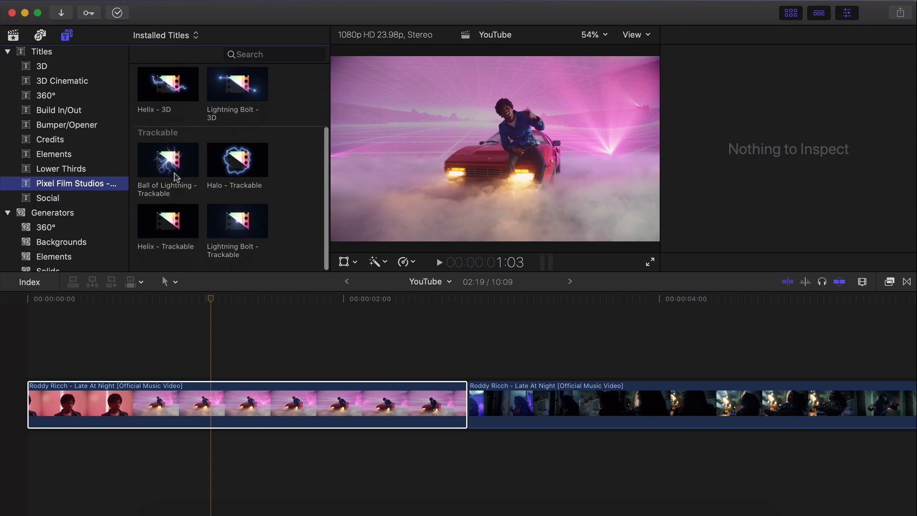
pyautogui.scroll(4, 172, 143)
pyautogui.click(157, 111)
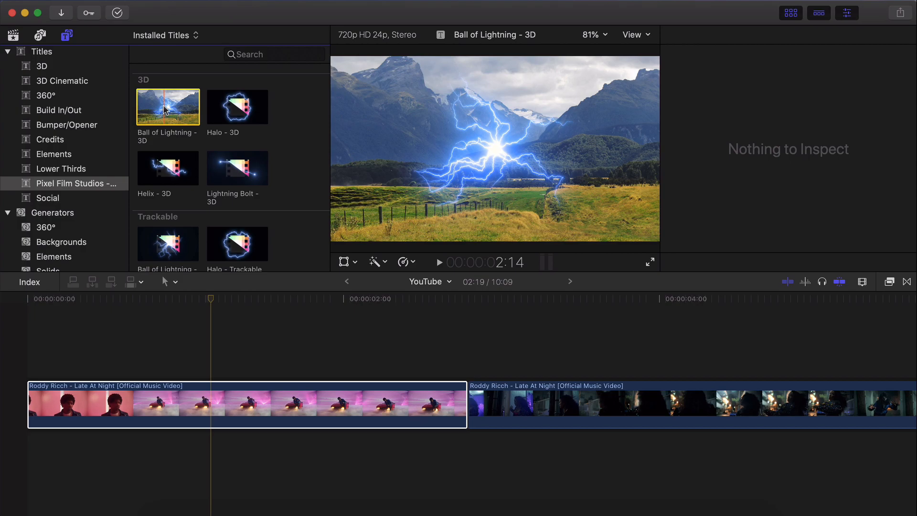
# Add the Ball of Lightning - Trackable title above the first clip, starting near the 19-frame mark.
pyautogui.scroll(-3, 164, 109)
pyautogui.click(164, 171)
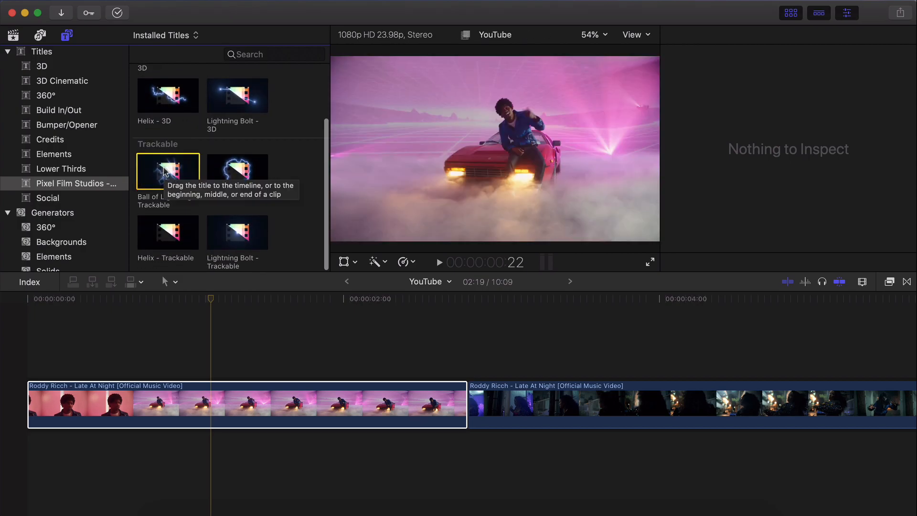
pyautogui.moveTo(164, 171); pyautogui.dragTo(272, 334)
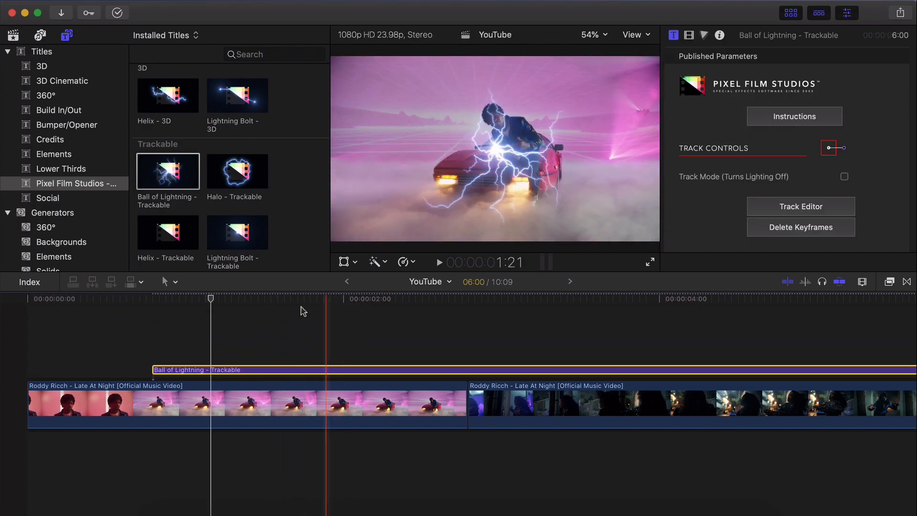
# Shorten the Ball of Lightning title to a duration of 1:09 by splitting it and deleting the remainder.
pyautogui.press('super+b')
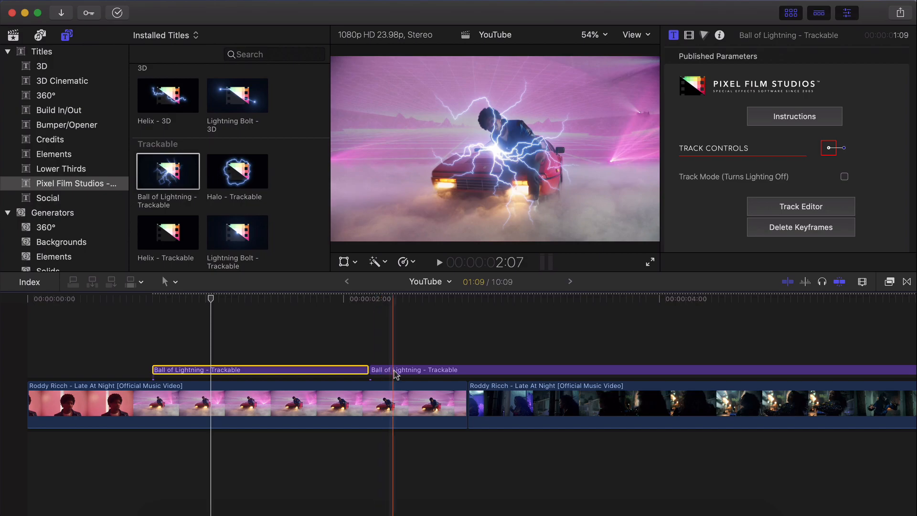
pyautogui.click(395, 373)
pyautogui.press('Delete')
pyautogui.click(286, 369)
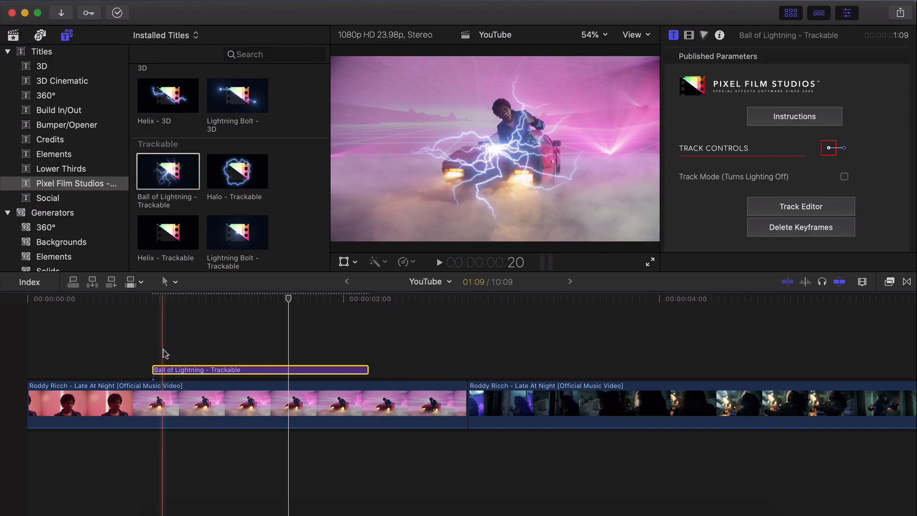
# Examine the title's transform, lightning and light source controls and check the lightning at different frames.
pyautogui.click(209, 299)
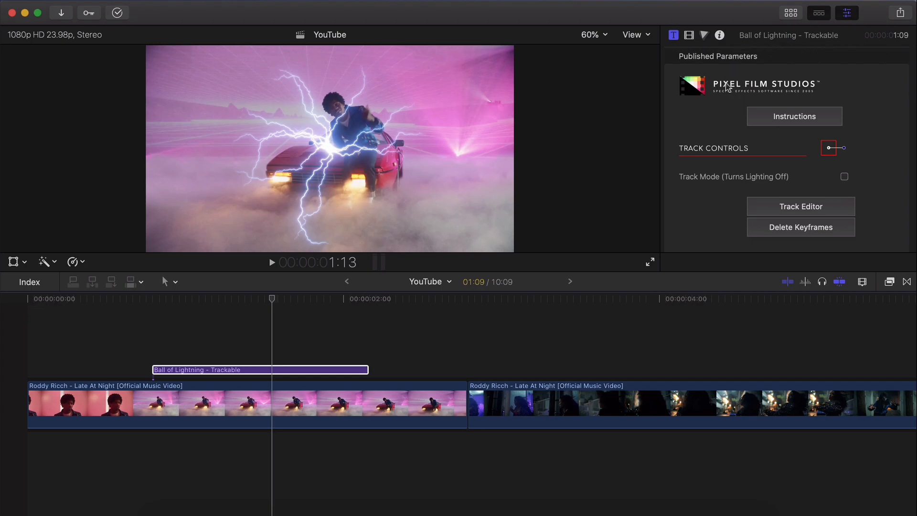
pyautogui.scroll(-5, 715, 157)
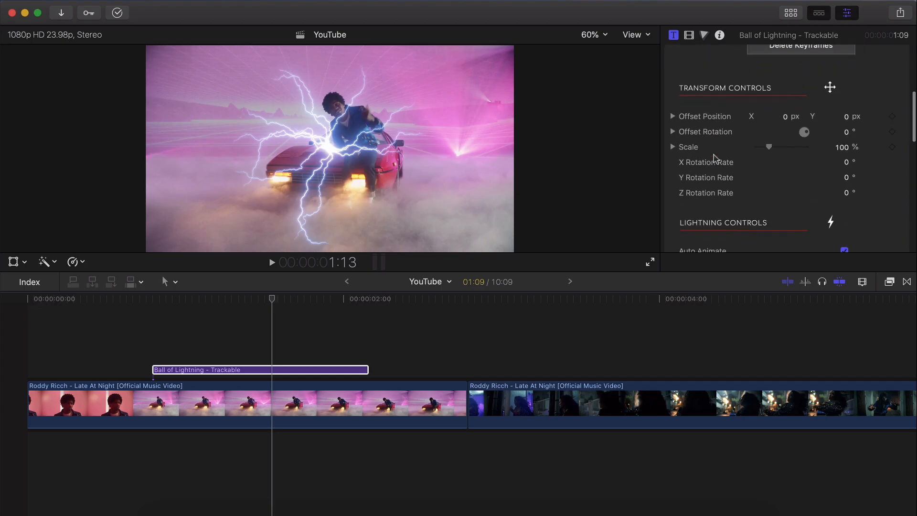
pyautogui.scroll(-10, 771, 107)
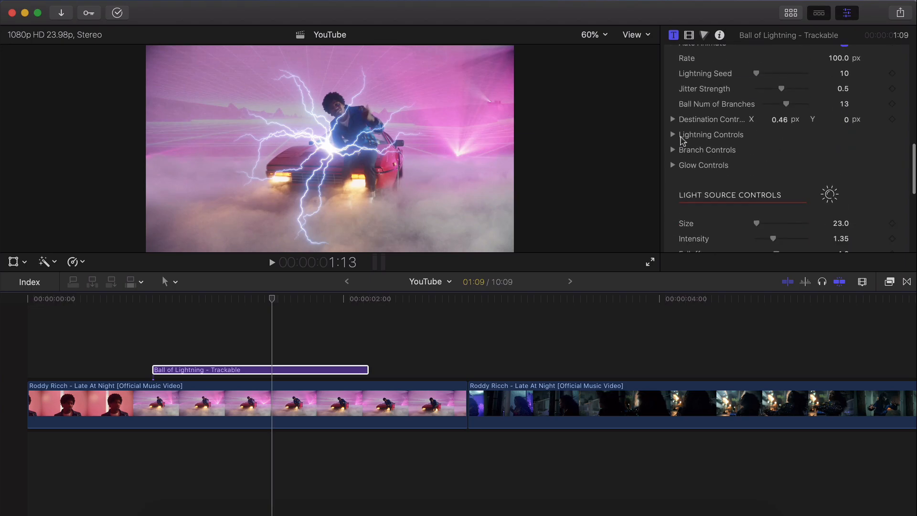
pyautogui.scroll(-3, 724, 184)
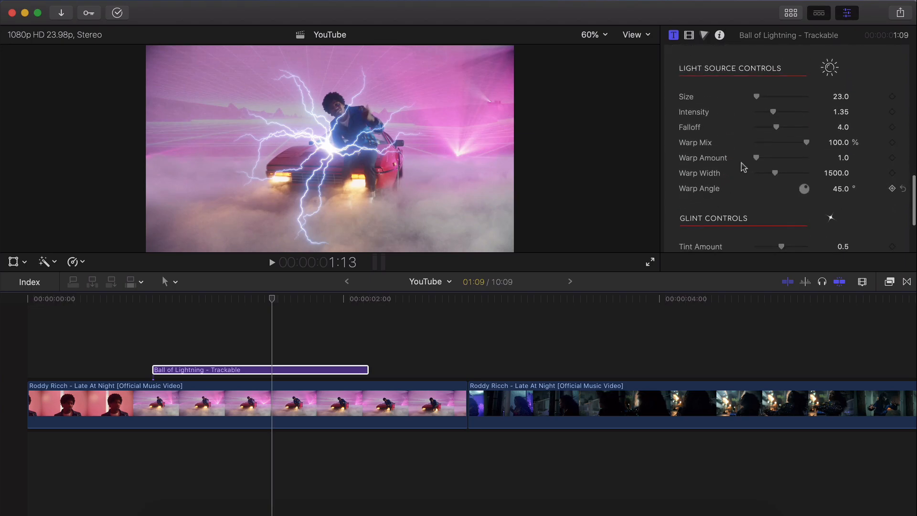
pyautogui.scroll(15, 738, 174)
pyautogui.scroll(-5, 744, 154)
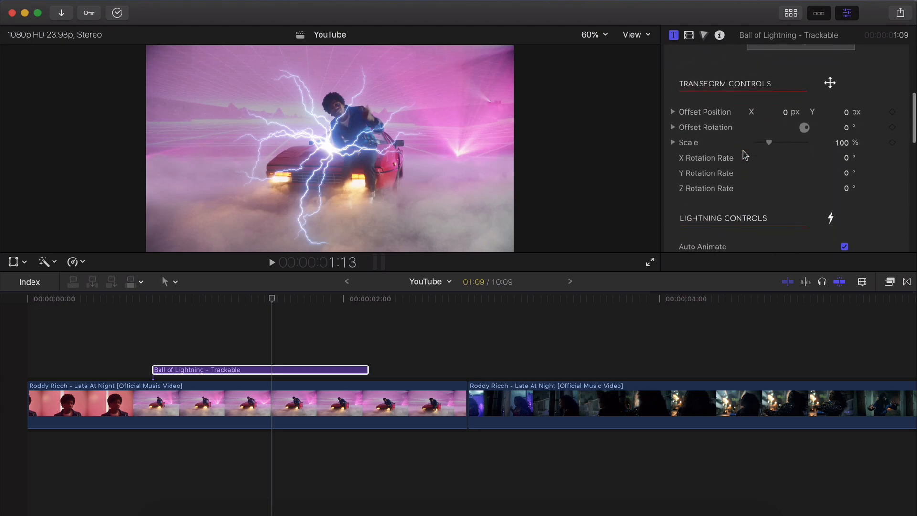
pyautogui.moveTo(255, 297); pyautogui.dragTo(222, 300)
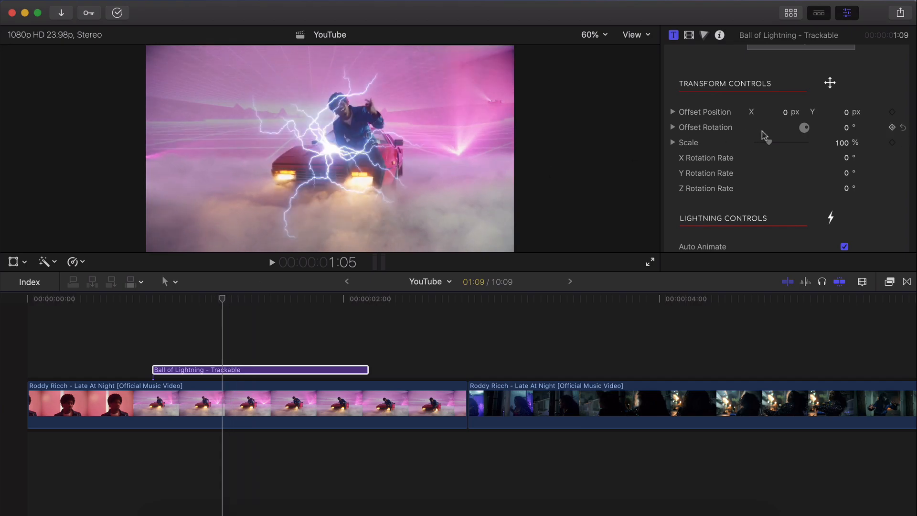
pyautogui.scroll(5, 765, 136)
pyautogui.scroll(-1, 764, 136)
pyautogui.press('Left')
pyautogui.press('Left')
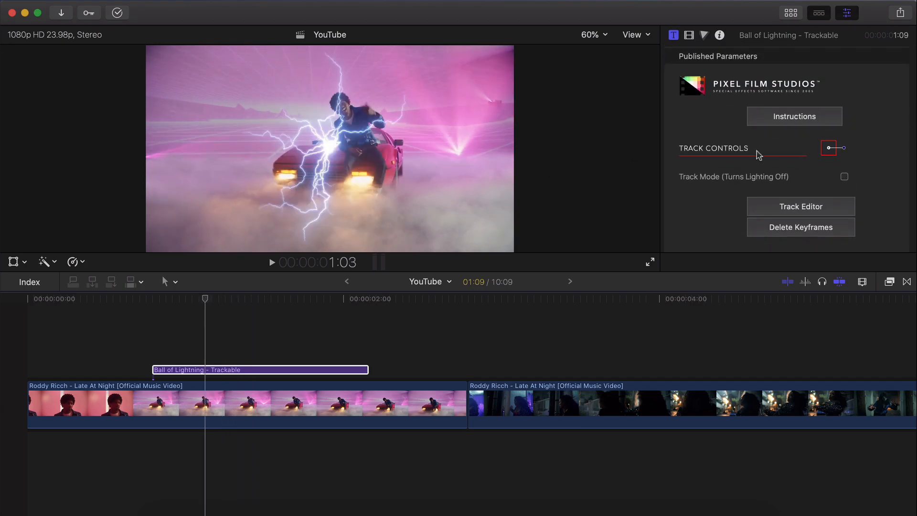
# Move the playhead to the start of the Ball of Lightning title and enable its Track Mode.
pyautogui.scroll(-3, 768, 143)
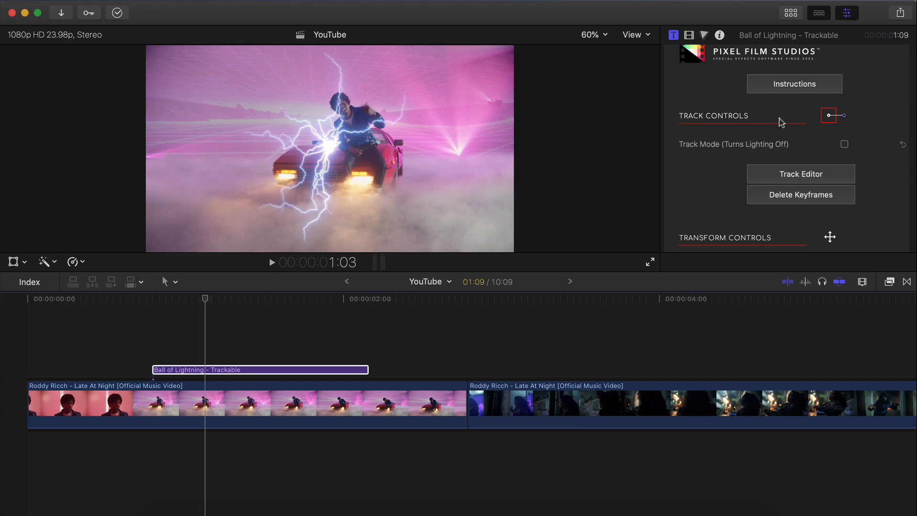
pyautogui.click(844, 144)
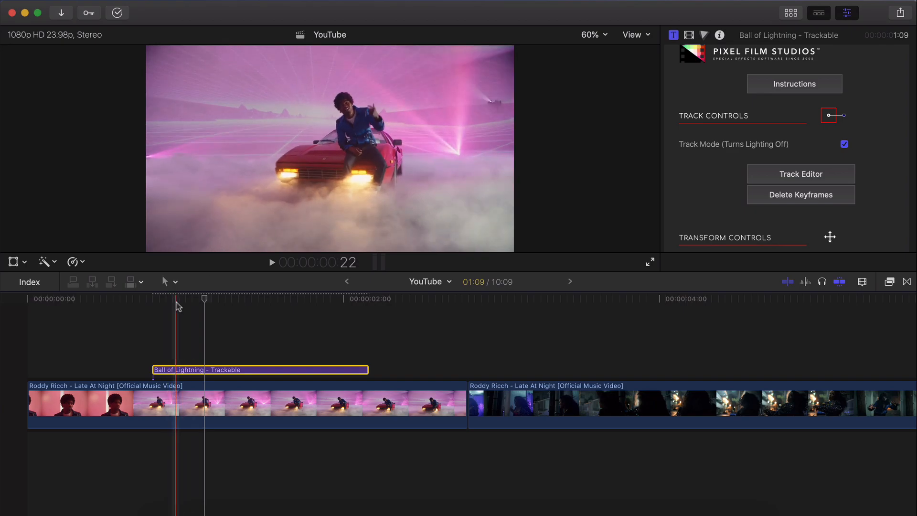
pyautogui.click(152, 302)
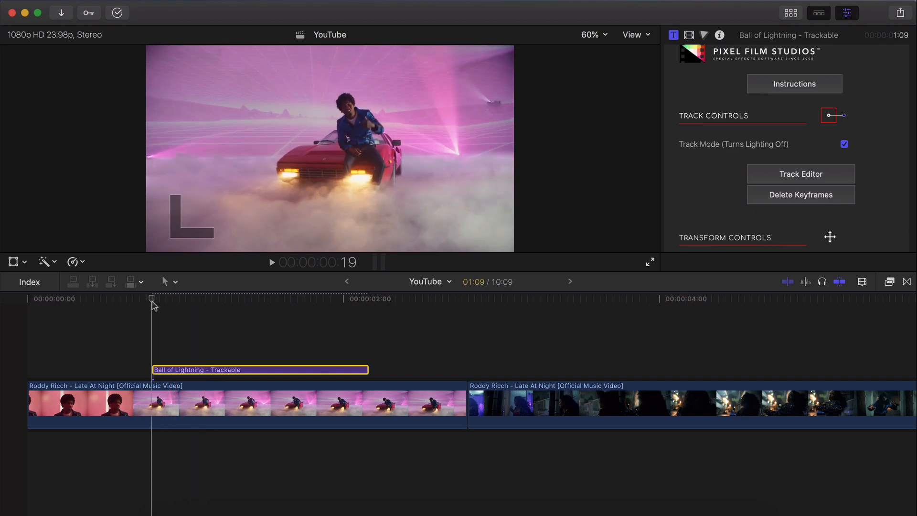
pyautogui.click(844, 145)
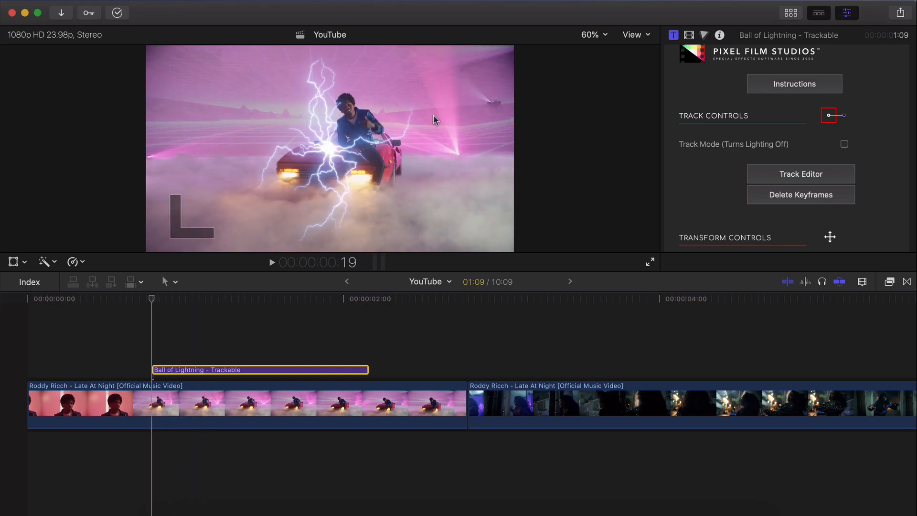
pyautogui.click(844, 144)
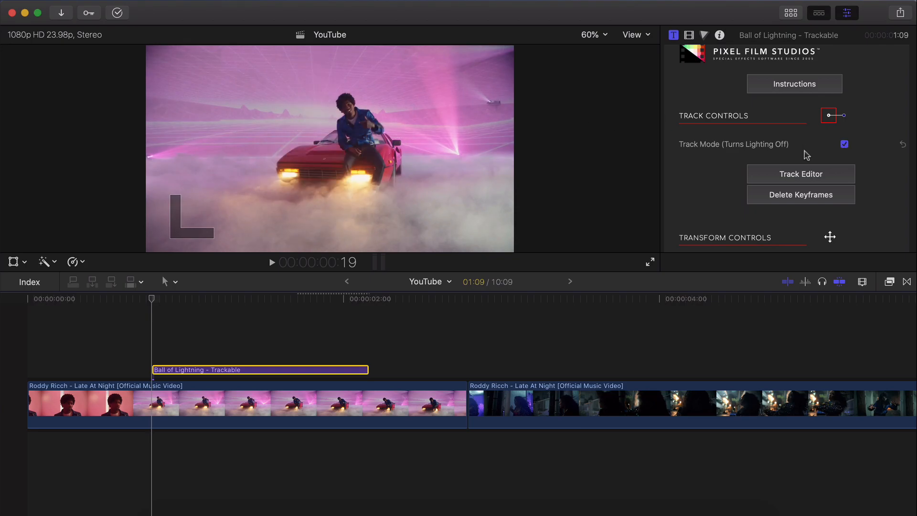
# Launch the Track Editor for the Ball of Lightning title and enable Canvas Instructions.
pyautogui.scroll(-2, 741, 159)
pyautogui.click(789, 144)
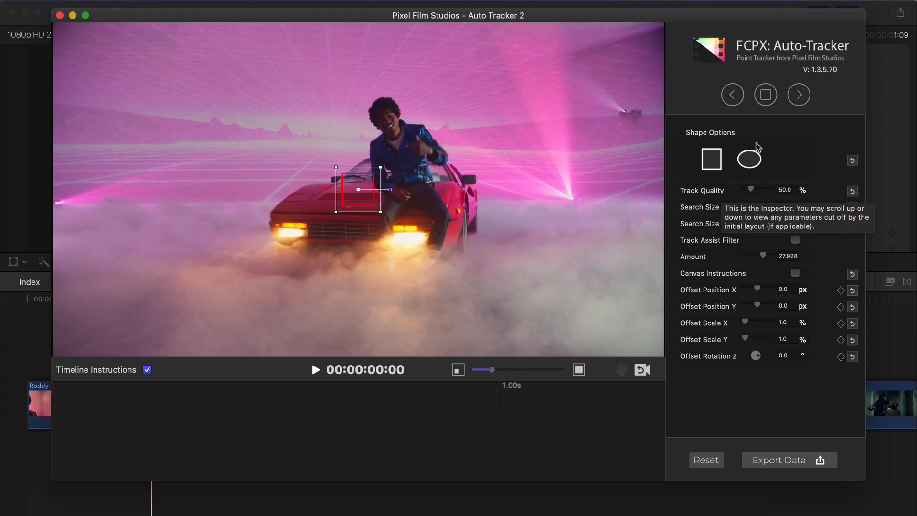
pyautogui.click(796, 274)
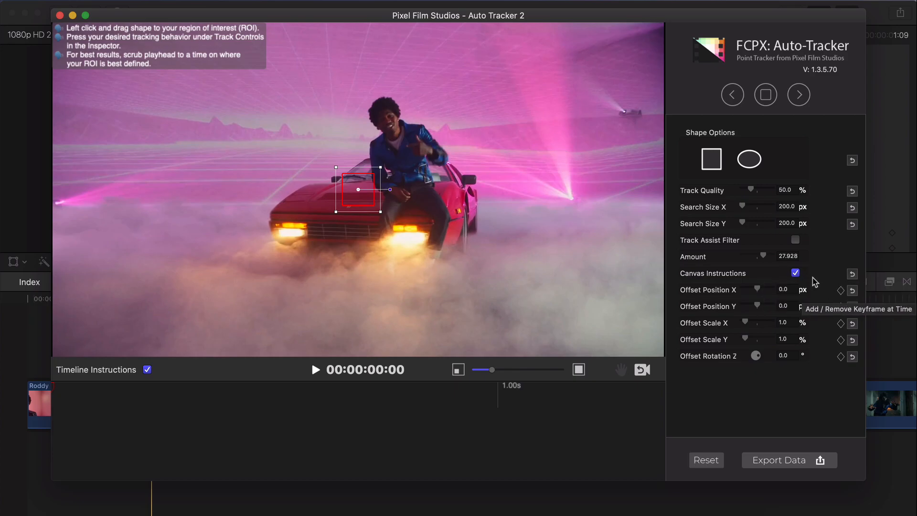
# Hide the canvas instructions and place the tracking region on the ceiling grid above the man, at about -195 px, 431 px offset.
pyautogui.click(796, 275)
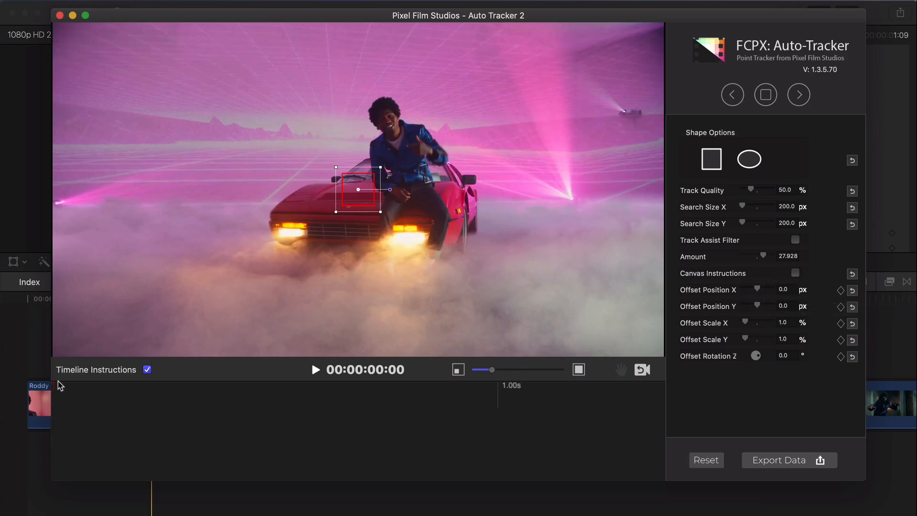
pyautogui.moveTo(70, 388); pyautogui.dragTo(44, 381)
pyautogui.moveTo(360, 189); pyautogui.dragTo(298, 51)
# Check the contrast with the Track Assist Filter and shrink the tracking region to a scale of about 0.72 by 0.75.
pyautogui.click(796, 239)
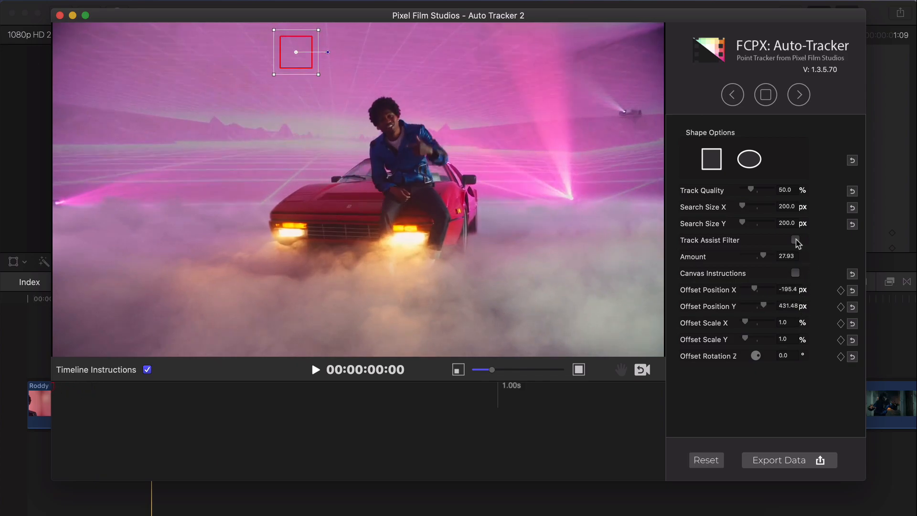
pyautogui.moveTo(765, 260)
pyautogui.mouseDown()
pyautogui.moveTo(741, 255)
pyautogui.moveTo(770, 258)
pyautogui.moveTo(755, 258)
pyautogui.mouseUp()
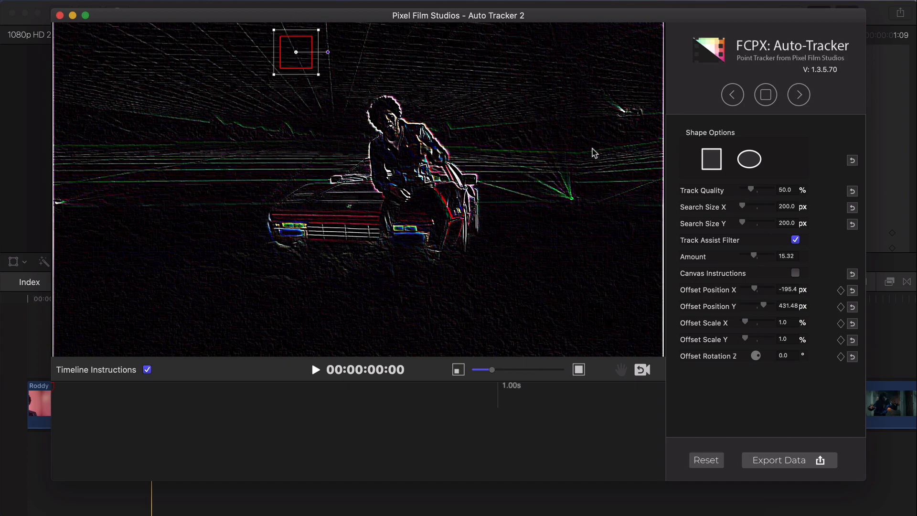
pyautogui.moveTo(318, 75)
pyautogui.mouseDown()
pyautogui.moveTo(356, 86)
pyautogui.moveTo(311, 101)
pyautogui.moveTo(308, 57)
pyautogui.moveTo(323, 73)
pyautogui.moveTo(309, 82)
pyautogui.moveTo(319, 76)
pyautogui.moveTo(309, 63)
pyautogui.mouseUp()
pyautogui.moveTo(316, 72); pyautogui.dragTo(311, 65)
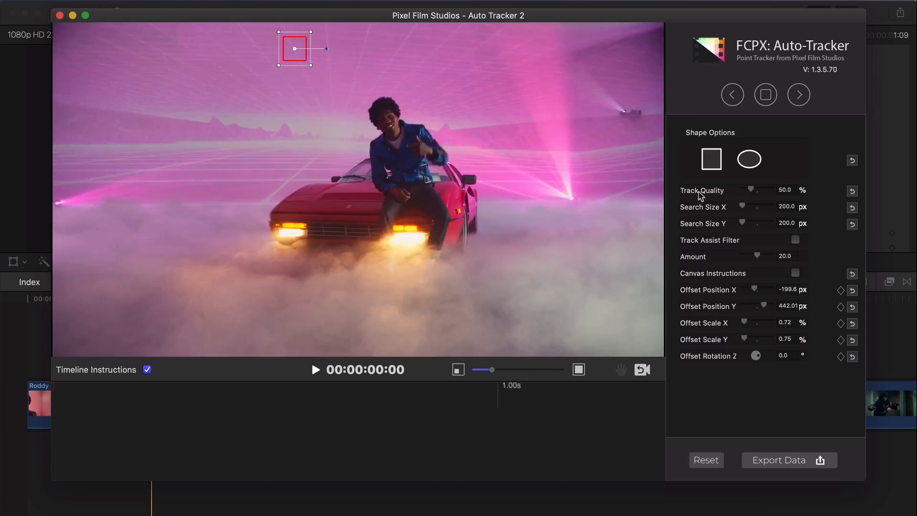
# Set the Track Quality to about 39.45% and track the region forward, stopping the tracking at about frame 29.
pyautogui.moveTo(756, 192); pyautogui.dragTo(776, 191)
pyautogui.moveTo(770, 187)
pyautogui.mouseDown()
pyautogui.moveTo(754, 188)
pyautogui.moveTo(762, 191)
pyautogui.mouseUp()
pyautogui.click(798, 98)
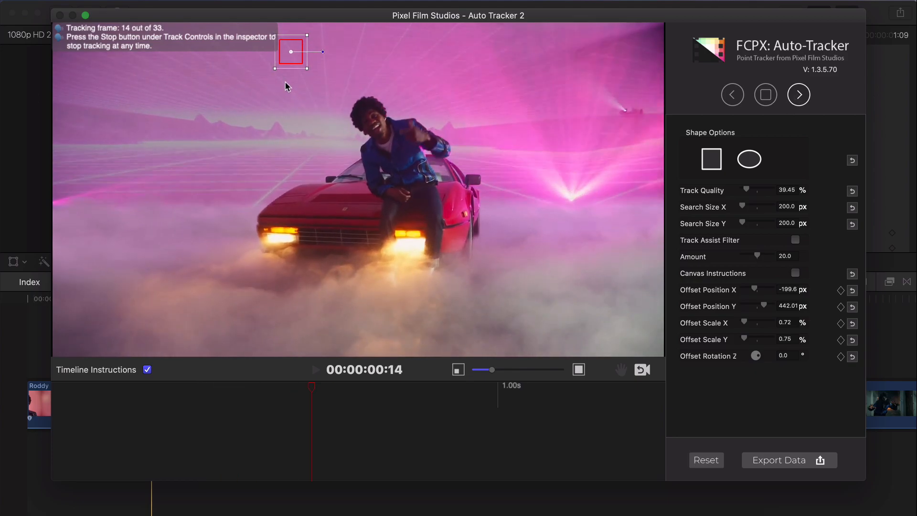
pyautogui.click(773, 95)
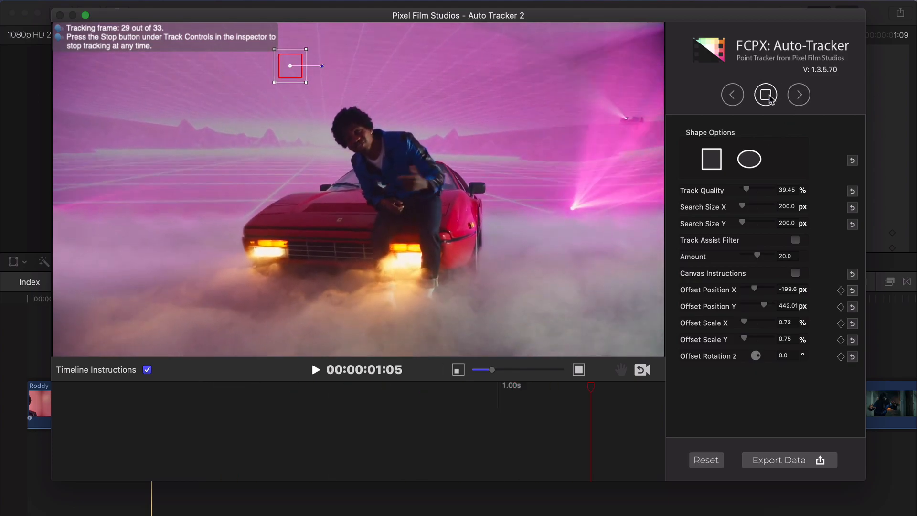
# Delete all Track Position X and Y keyframes after frame 12.
pyautogui.moveTo(513, 399); pyautogui.dragTo(281, 405)
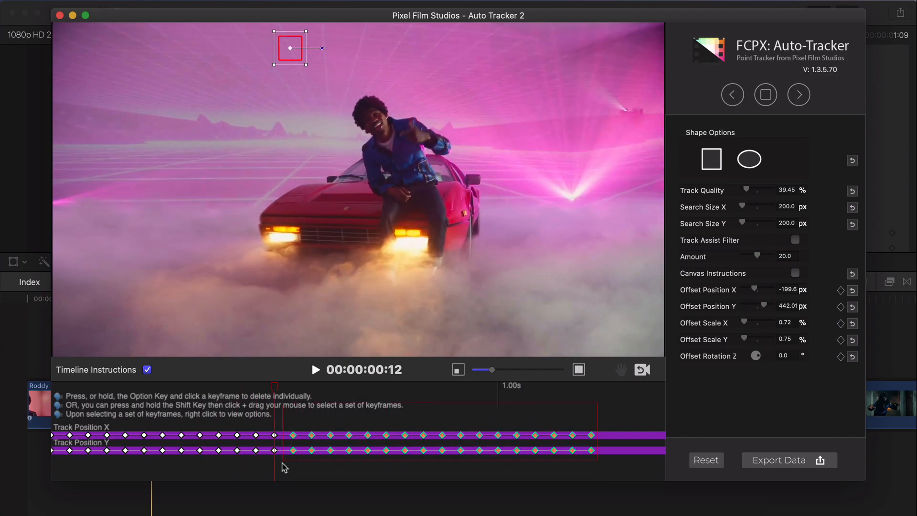
pyautogui.keyDown('shift'); pyautogui.click(295, 436); pyautogui.keyUp('shift')
pyautogui.rightClick(295, 436)
pyautogui.click(315, 423)
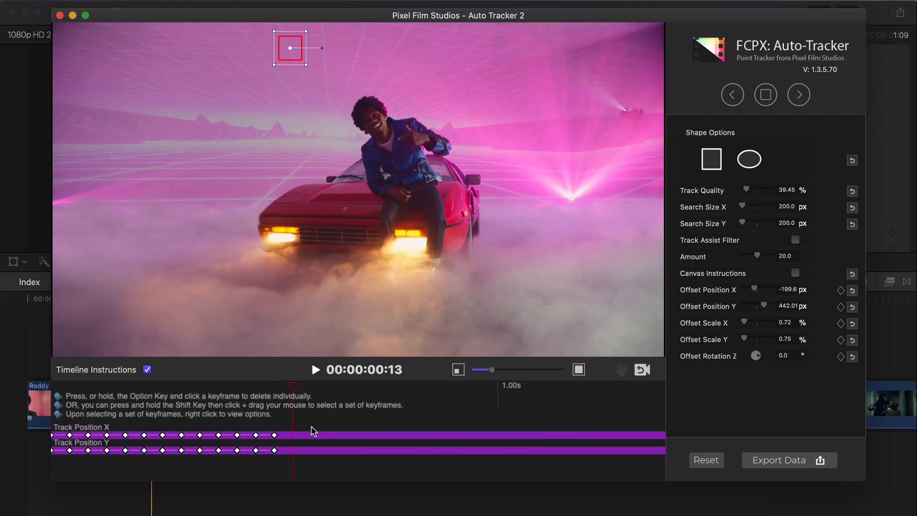
# Scrub through the remaining tracked frames and export the tracking data to the Ball of Lightning title.
pyautogui.click(108, 403)
pyautogui.moveTo(213, 416); pyautogui.dragTo(516, 406)
pyautogui.moveTo(440, 375); pyautogui.dragTo(276, 373)
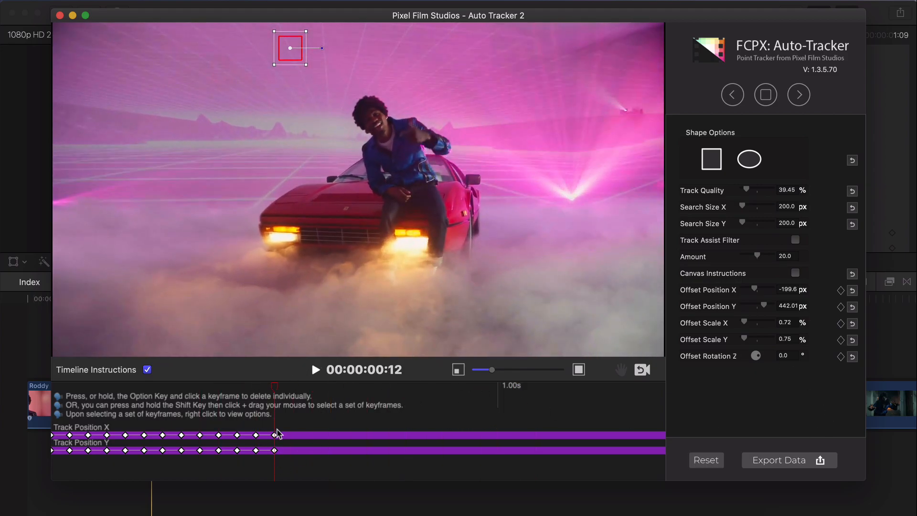
pyautogui.click(777, 465)
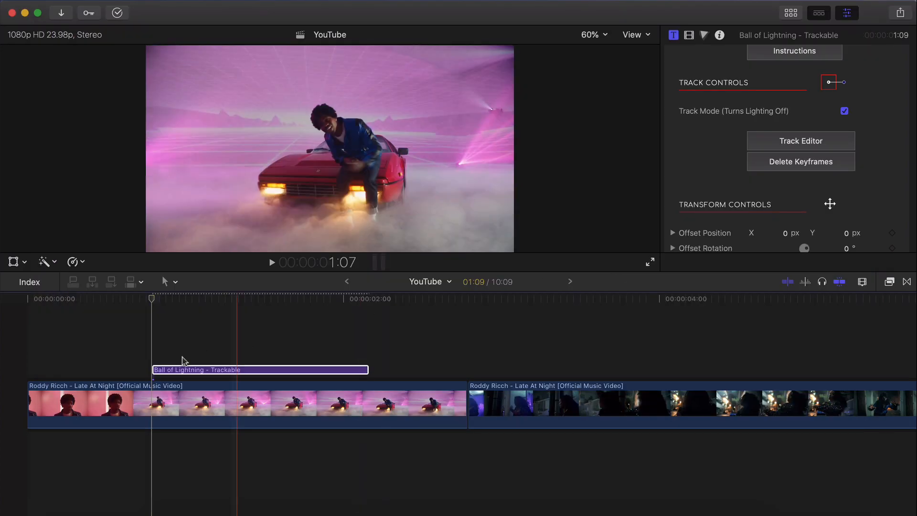
# Play back the tracked section and turn off Track Mode for the Ball of Lightning title.
pyautogui.press('space')
pyautogui.click(183, 303)
pyautogui.press('space')
pyautogui.click(165, 294)
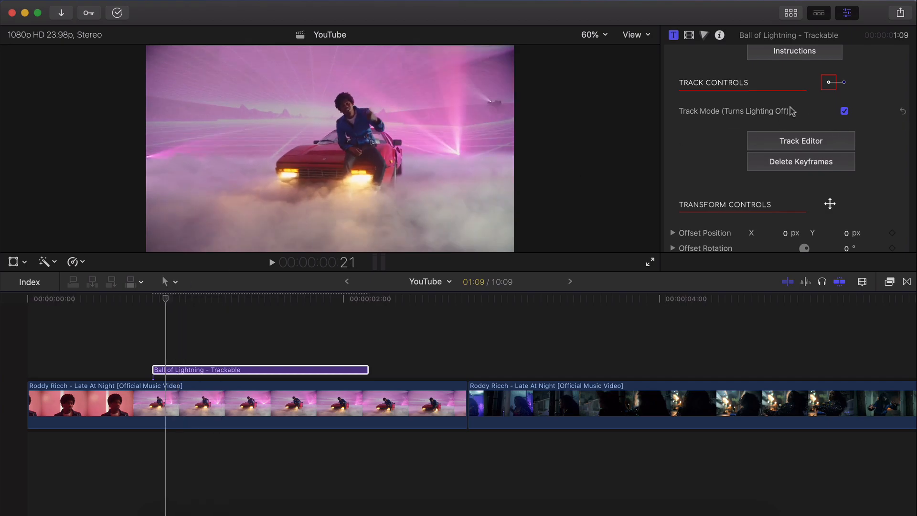
pyautogui.click(845, 113)
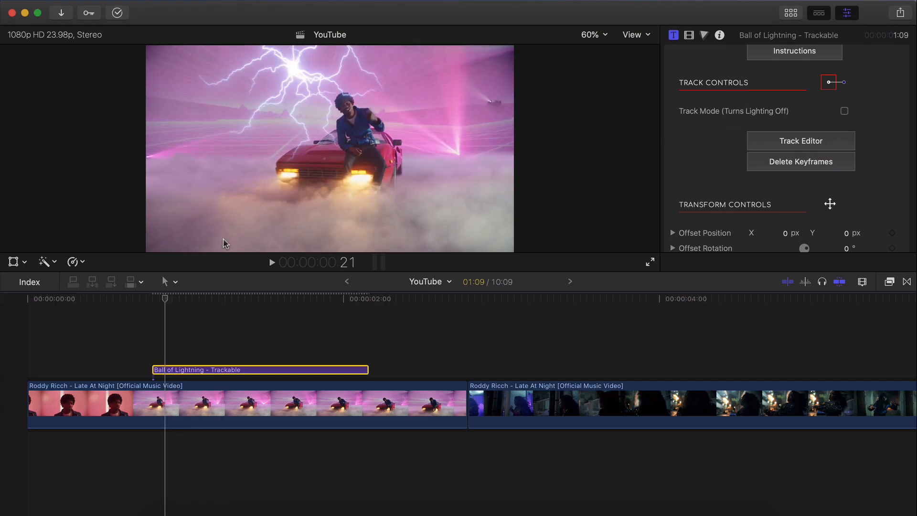
# Play back the tracked lightning from the title's start and shorten the Ball of Lightning title to 12 frames.
pyautogui.press('space')
pyautogui.click(176, 300)
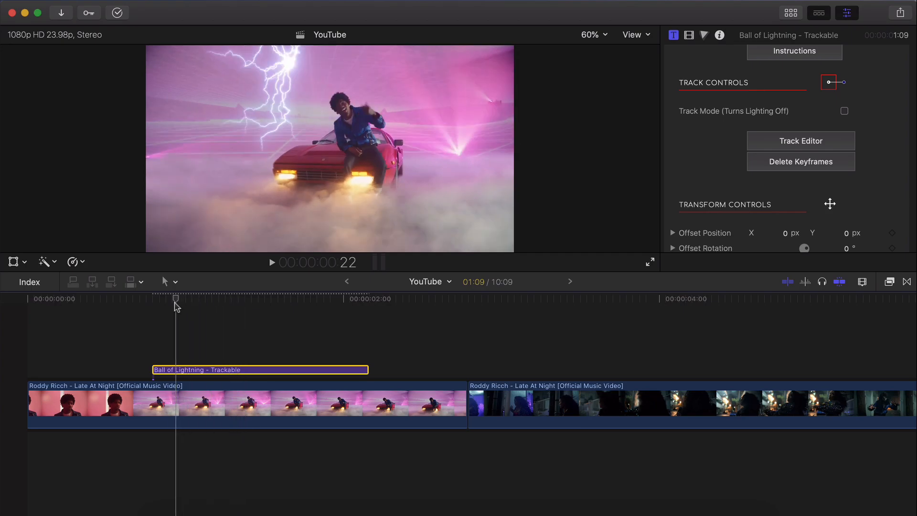
pyautogui.moveTo(182, 304); pyautogui.dragTo(154, 320)
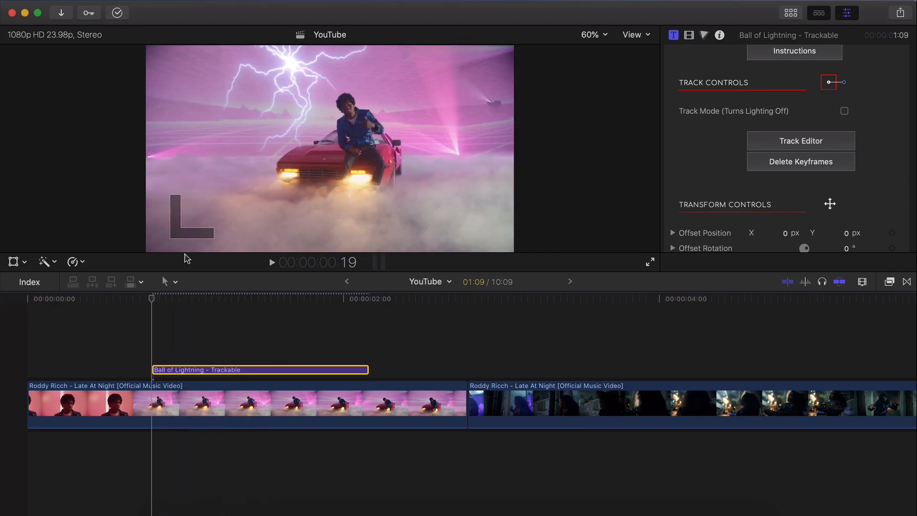
pyautogui.press('space')
pyautogui.click(362, 369)
pyautogui.moveTo(362, 369); pyautogui.dragTo(230, 369)
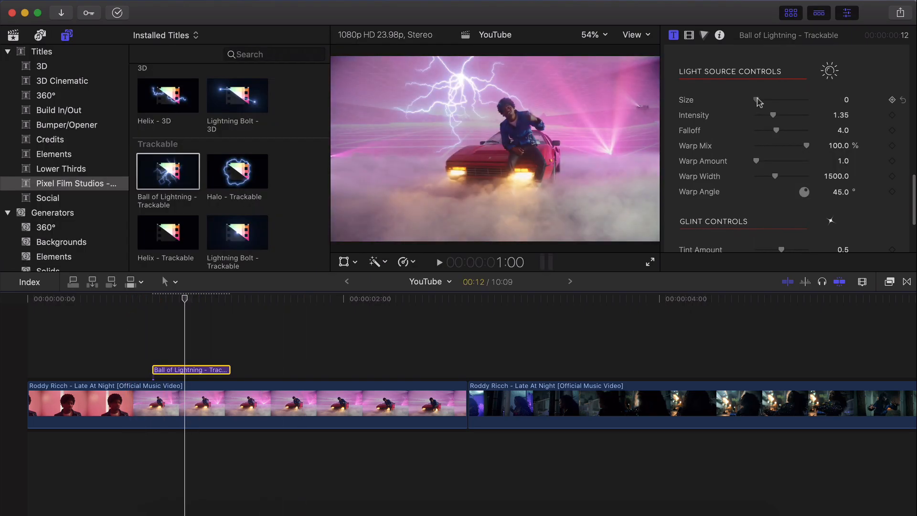
# Set the light source Size to 529 and Intensity to 1.64, and adjust the glint's Tint Amount to 0.71 and its Tint Color.
pyautogui.moveTo(761, 100); pyautogui.dragTo(777, 120)
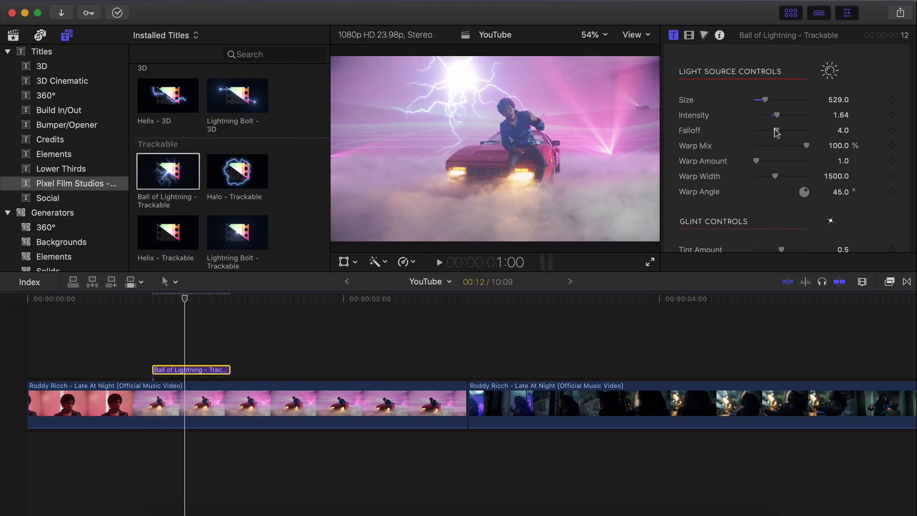
pyautogui.scroll(-4, 782, 143)
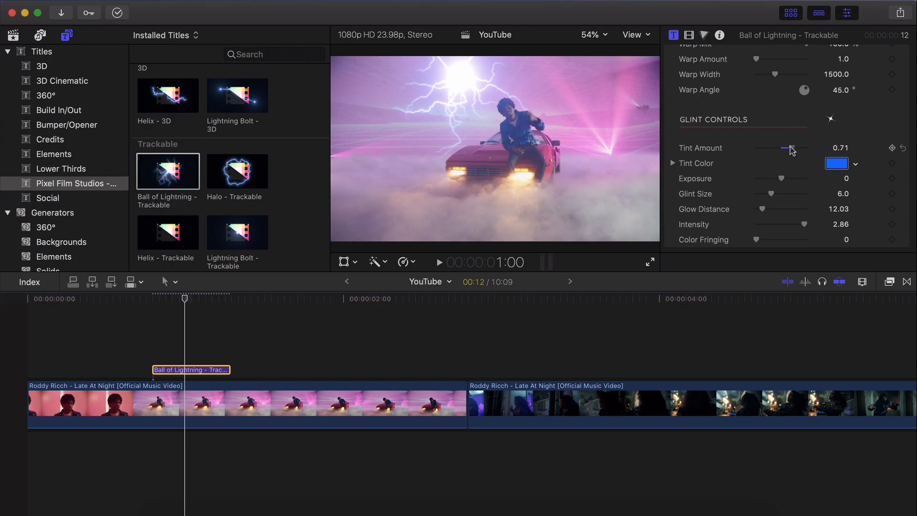
pyautogui.click(836, 163)
pyautogui.moveTo(114, 178); pyautogui.dragTo(135, 181)
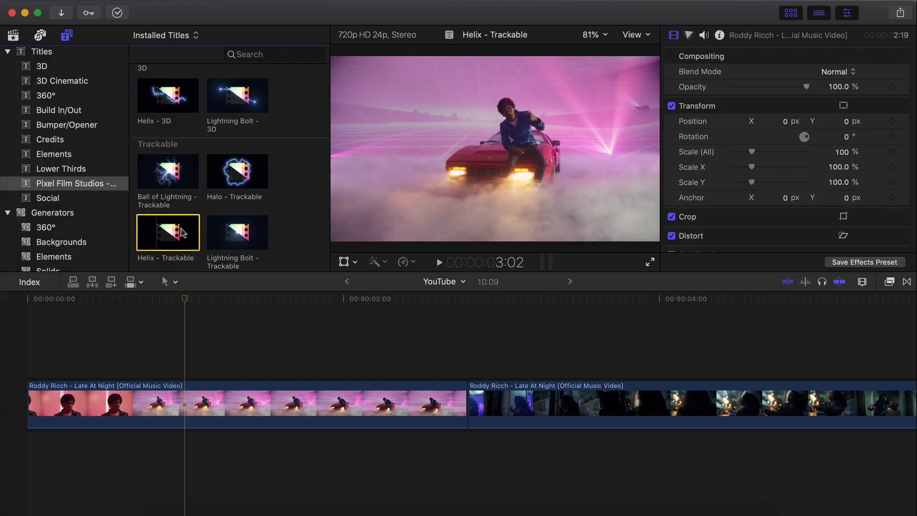
# Preview the Helix - Trackable, Helix - 3D and Lightning Bolt - 3D titles in the browser.
pyautogui.click(174, 232)
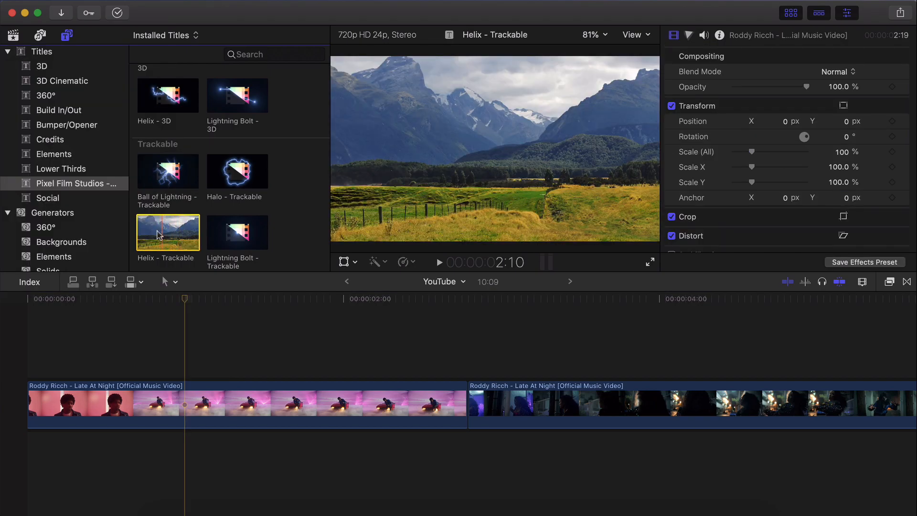
pyautogui.click(168, 93)
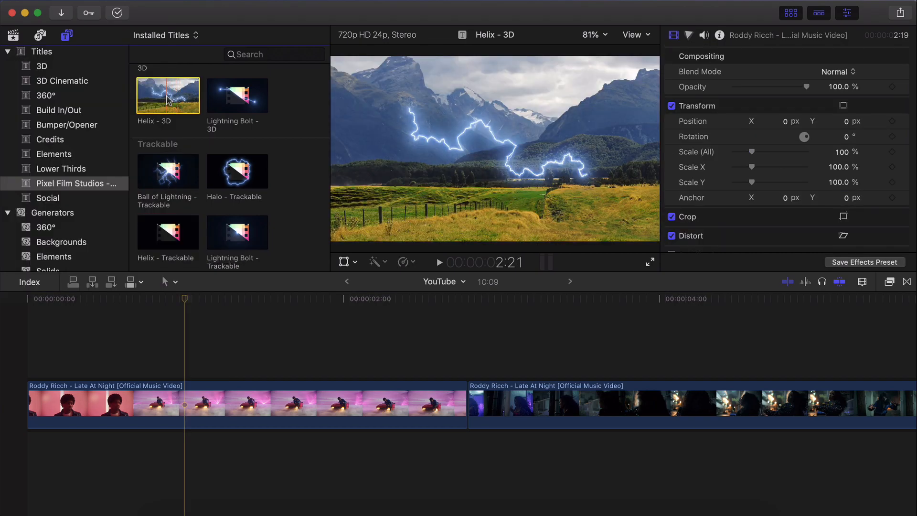
pyautogui.click(220, 96)
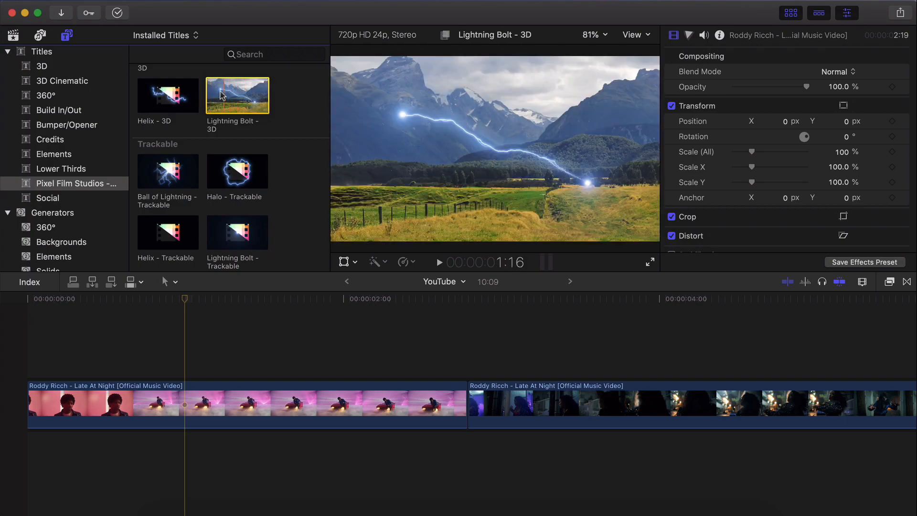
# Add the Helix - 3D title above the first video clip and review its published parameters.
pyautogui.scroll(3, 219, 96)
pyautogui.moveTo(168, 168); pyautogui.dragTo(93, 358)
pyautogui.scroll(-5, 842, 181)
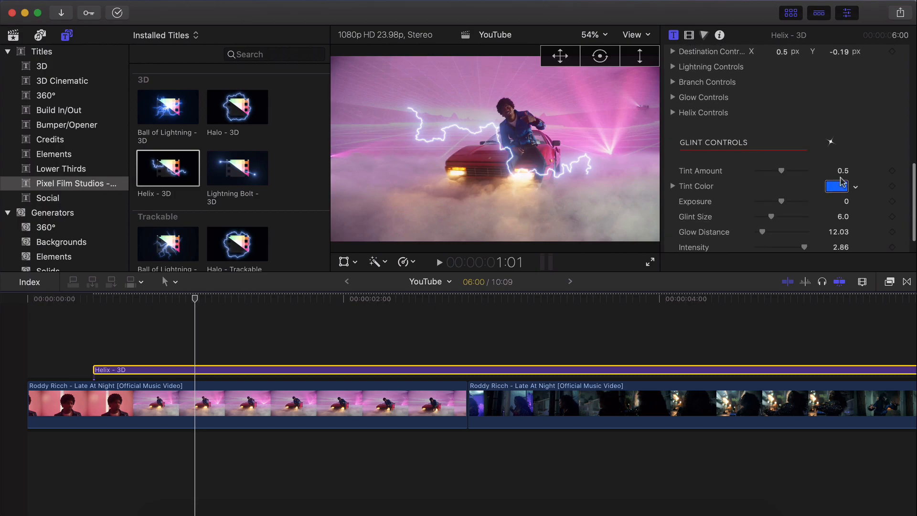
pyautogui.scroll(15, 842, 181)
pyautogui.scroll(-5, 843, 182)
pyautogui.scroll(5, 812, 143)
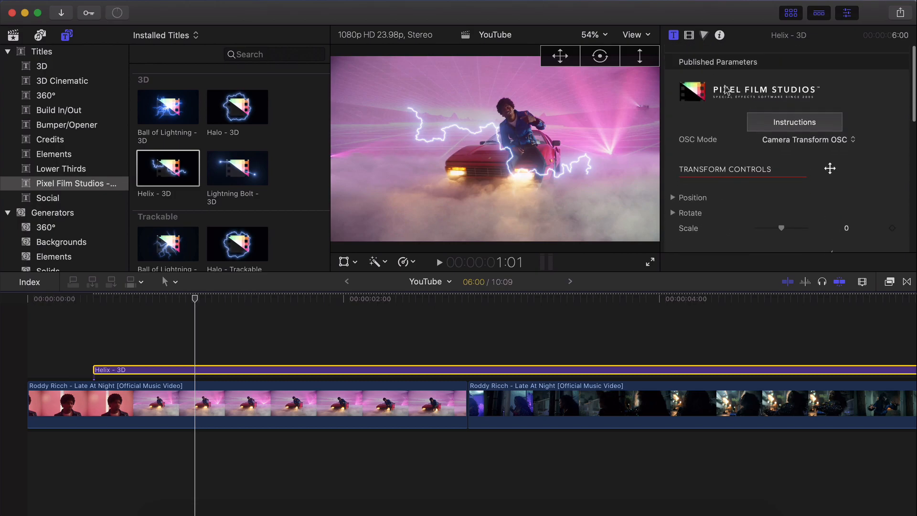
# Hide the browser, then move the Helix - 3D lightning toward the frame's lower left and try rotating it with the on-screen camera controls.
pyautogui.click(791, 13)
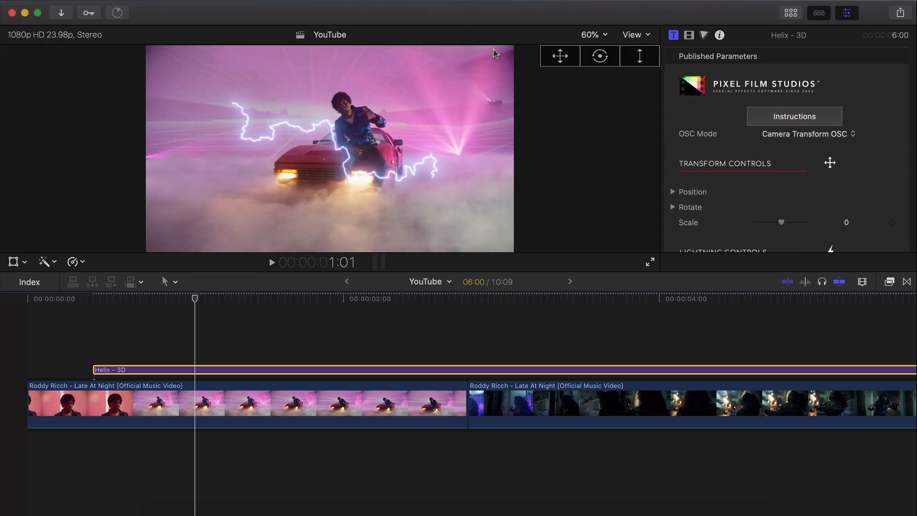
pyautogui.moveTo(555, 59)
pyautogui.mouseDown()
pyautogui.moveTo(526, 91)
pyautogui.moveTo(550, 75)
pyautogui.moveTo(548, 62)
pyautogui.moveTo(527, 65)
pyautogui.moveTo(525, 54)
pyautogui.moveTo(566, 58)
pyautogui.mouseUp()
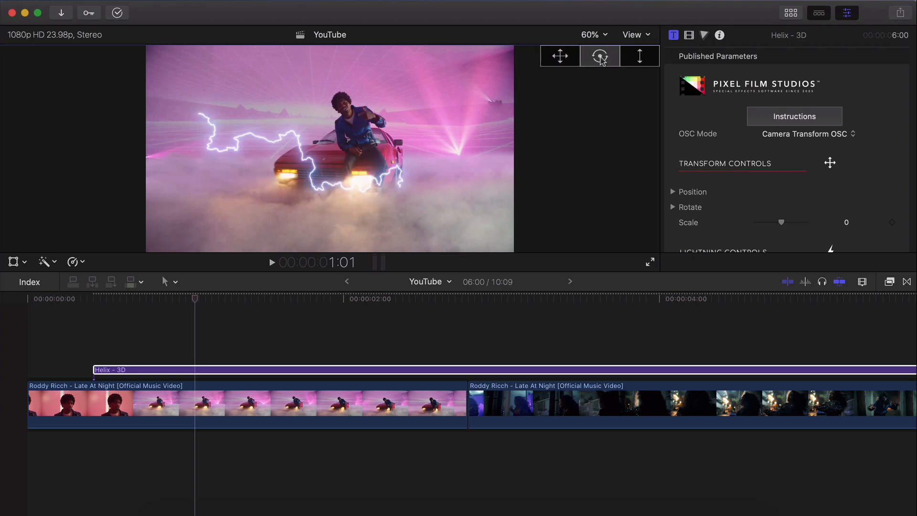
pyautogui.moveTo(600, 56); pyautogui.dragTo(640, 58)
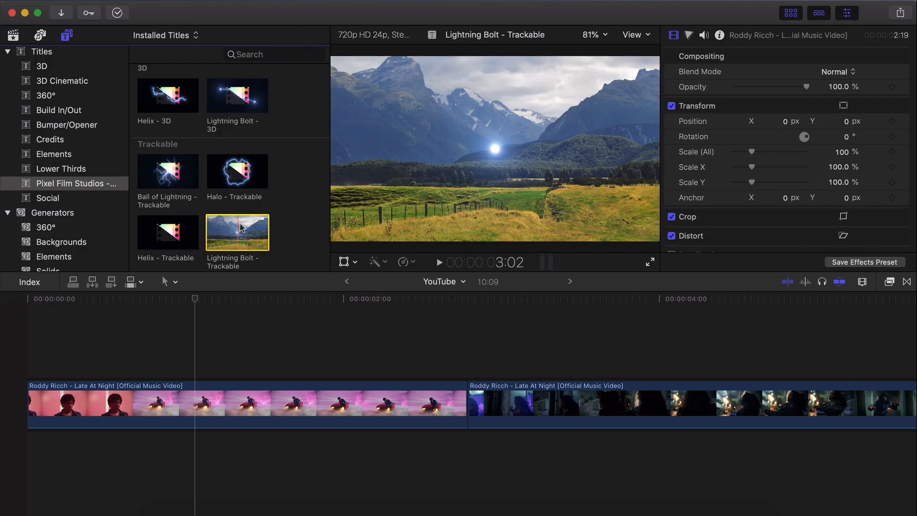
# Add the Lightning Bolt - Trackable title above the first video clip and shorten it to 6 frames.
pyautogui.moveTo(236, 232); pyautogui.dragTo(168, 329)
pyautogui.press('ctrl+super+1')
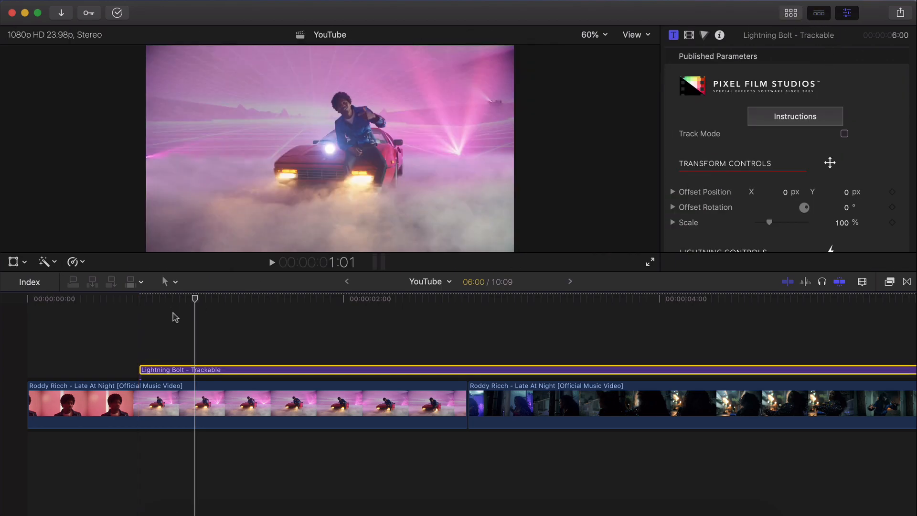
pyautogui.hscroll(1, 191, 303)
pyautogui.moveTo(193, 300)
pyautogui.mouseDown()
pyautogui.moveTo(210, 300)
pyautogui.moveTo(178, 300)
pyautogui.mouseUp()
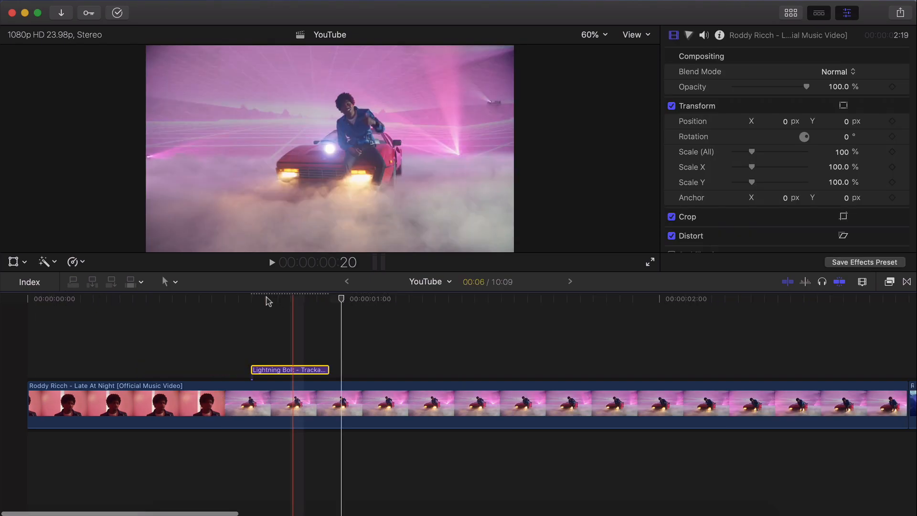
# Enable Track Mode at the start of the Lightning Bolt title and launch its Track Editor.
pyautogui.click(242, 301)
pyautogui.moveTo(243, 305); pyautogui.dragTo(250, 305)
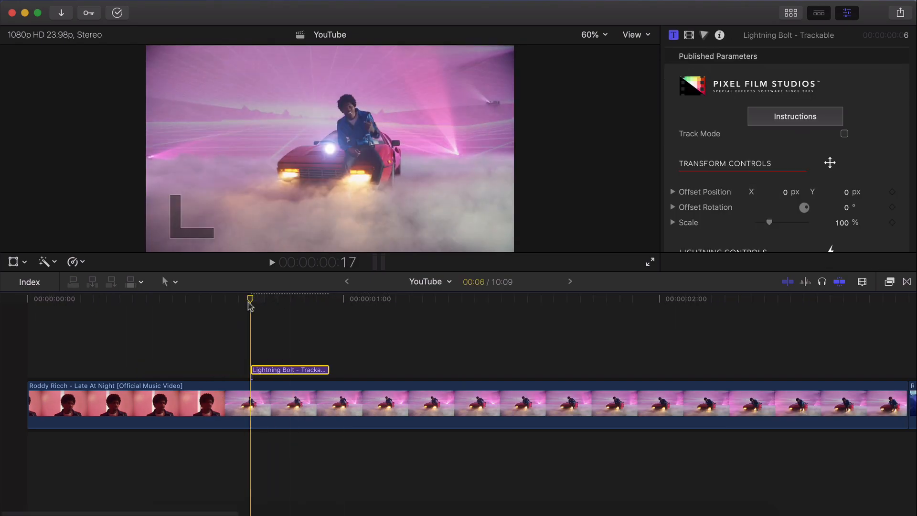
pyautogui.scroll(-1, 836, 126)
pyautogui.click(844, 125)
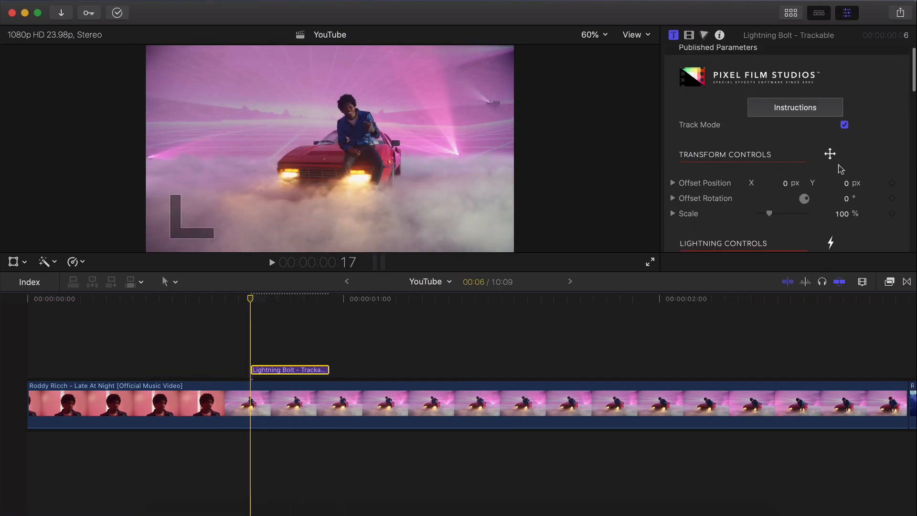
pyautogui.scroll(-5, 839, 170)
pyautogui.scroll(-8, 822, 159)
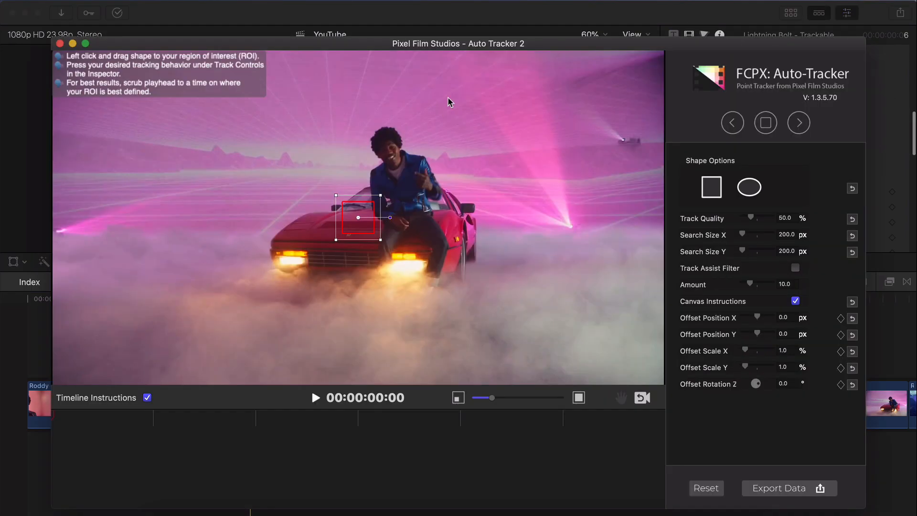
# Hide the canvas instructions, place the tracking region on the ceiling grid at the frame's upper edge and track it forward through frame 6.
pyautogui.moveTo(555, 47); pyautogui.dragTo(560, 14)
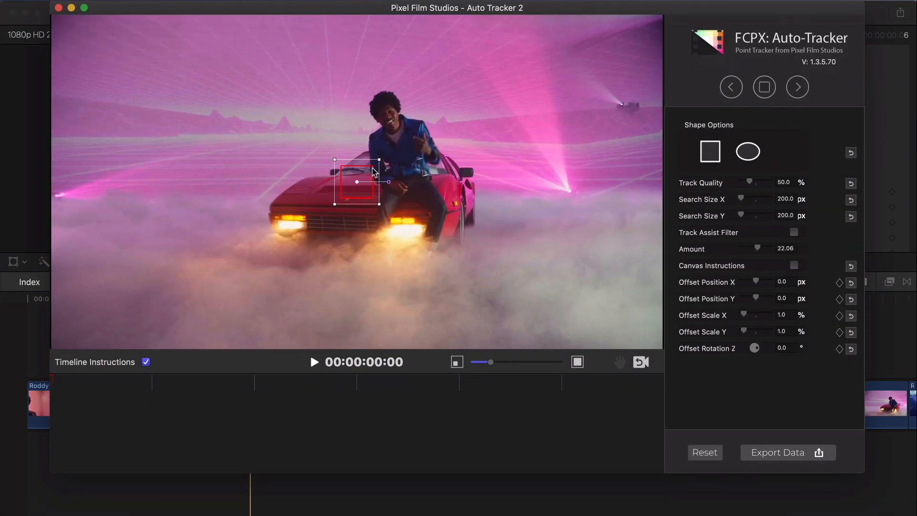
pyautogui.moveTo(374, 173); pyautogui.dragTo(235, 65)
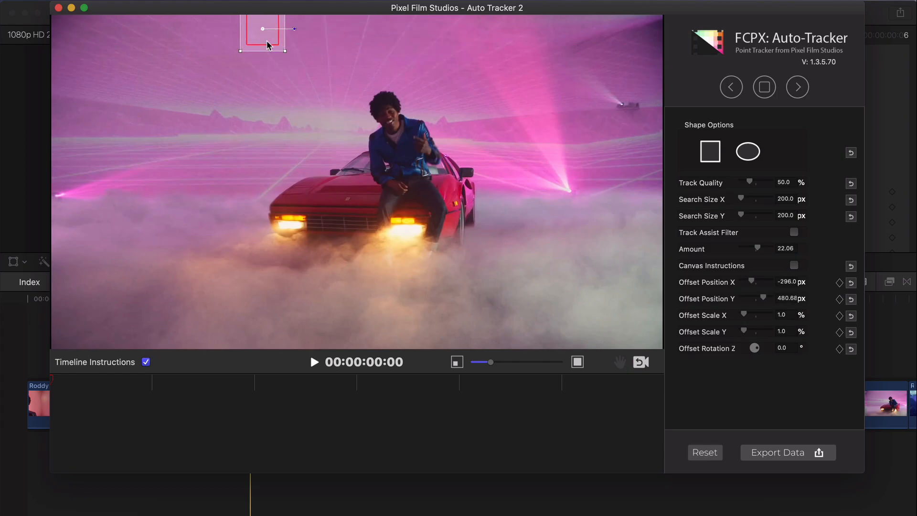
pyautogui.click(798, 87)
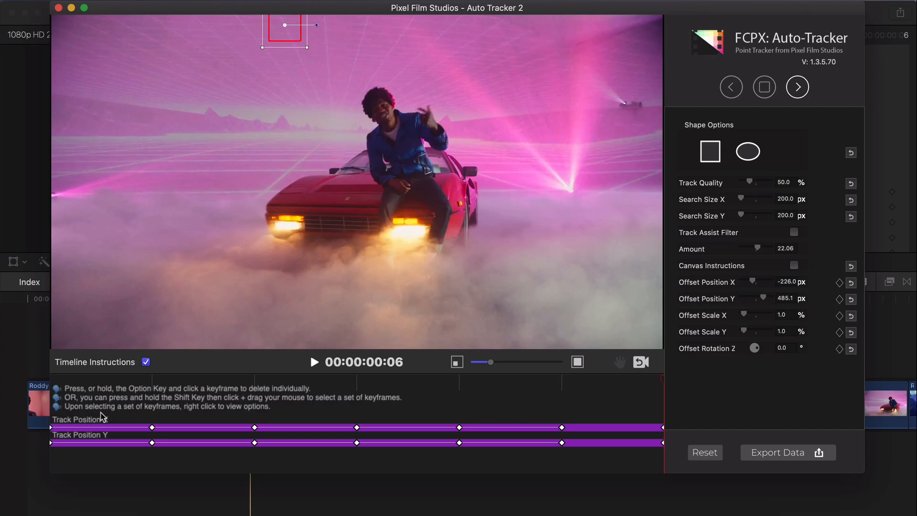
pyautogui.moveTo(371, 8)
pyautogui.mouseDown()
pyautogui.moveTo(321, 432)
pyautogui.moveTo(361, 11)
pyautogui.mouseUp()
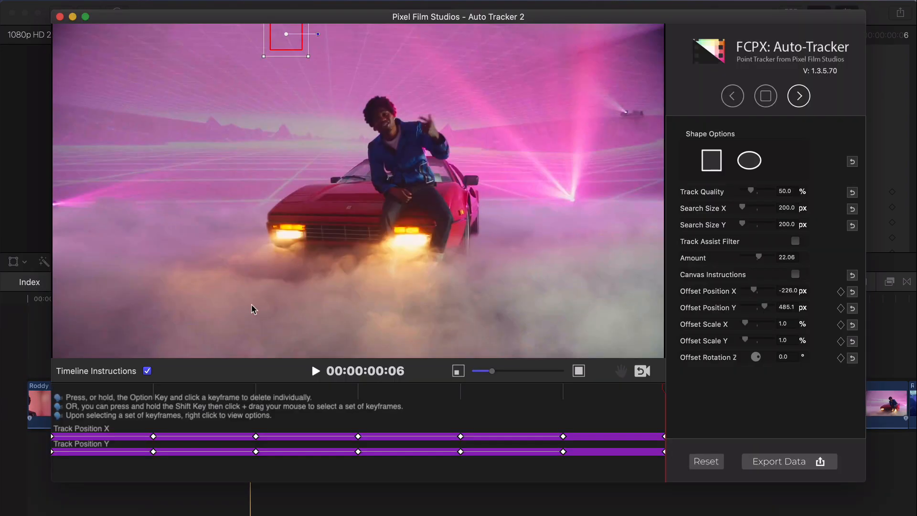
# Export the ceiling grid tracking data to the Lightning Bolt title and launch the Track Editor for the bolt's end point.
pyautogui.click(818, 461)
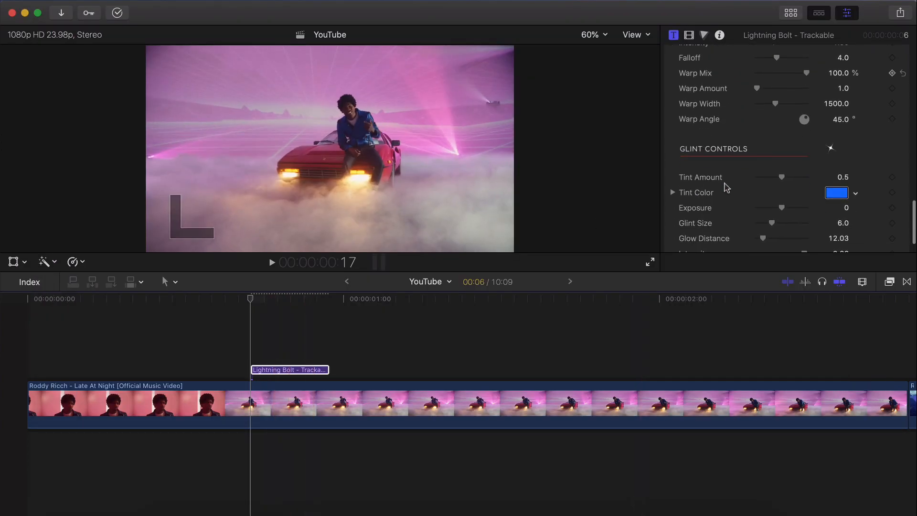
pyautogui.scroll(-3, 752, 152)
pyautogui.click(770, 136)
# Shrink the tracking region onto the car's hood, track it forward through the title's six frames and export the data.
pyautogui.moveTo(495, 44); pyautogui.dragTo(494, 28)
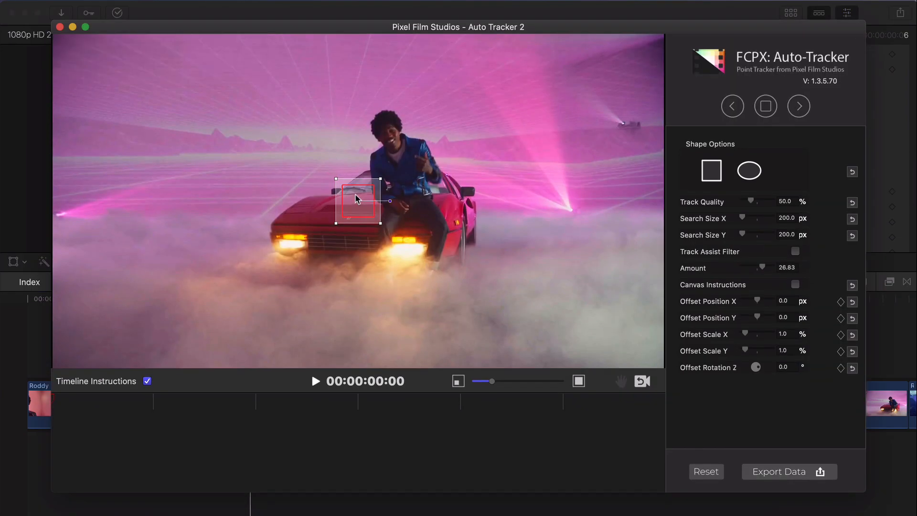
pyautogui.moveTo(356, 193); pyautogui.dragTo(363, 230)
pyautogui.click(796, 471)
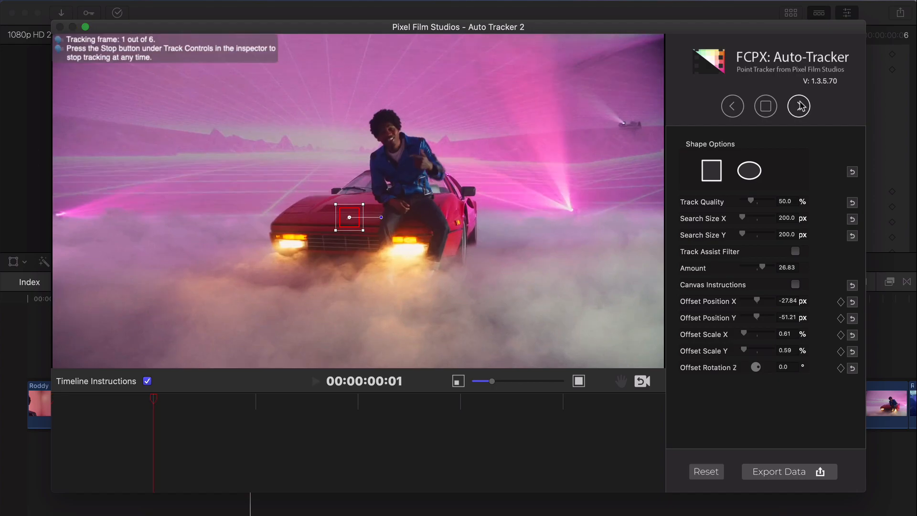
# Disable Track Mode on the Lightning Bolt title and play back the tracked bolt over the car shot.
pyautogui.scroll(10, 717, 134)
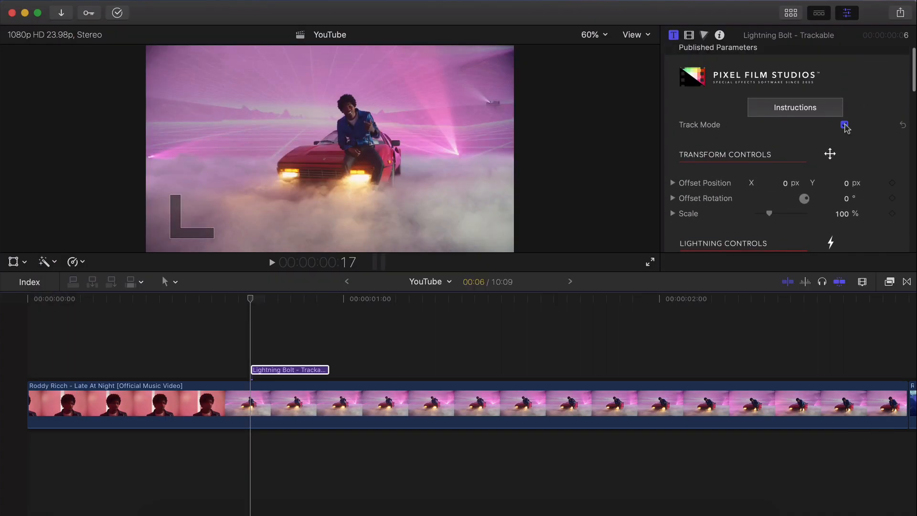
pyautogui.click(845, 125)
pyautogui.press('space')
pyautogui.press('space')
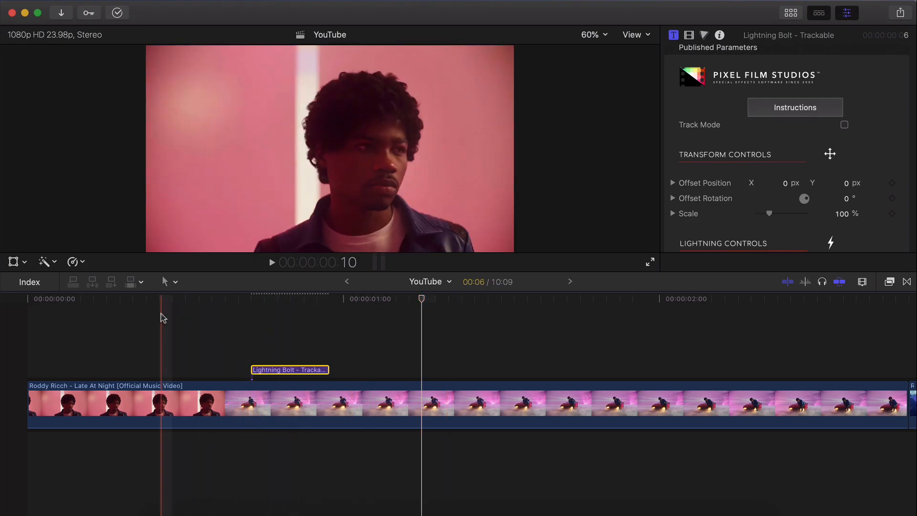
pyautogui.moveTo(273, 300)
pyautogui.mouseDown()
pyautogui.moveTo(260, 301)
pyautogui.moveTo(278, 300)
pyautogui.mouseUp()
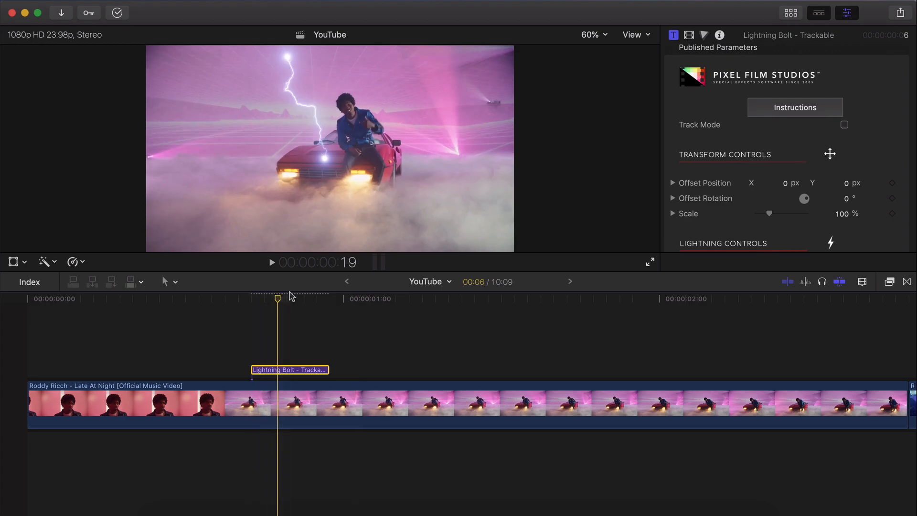
# Set the bolt's Lightning Seed to 7921158 and its Jitter Strength to 0.65.
pyautogui.hscroll(5, 277, 315)
pyautogui.scroll(-3, 744, 182)
pyautogui.scroll(-5, 744, 181)
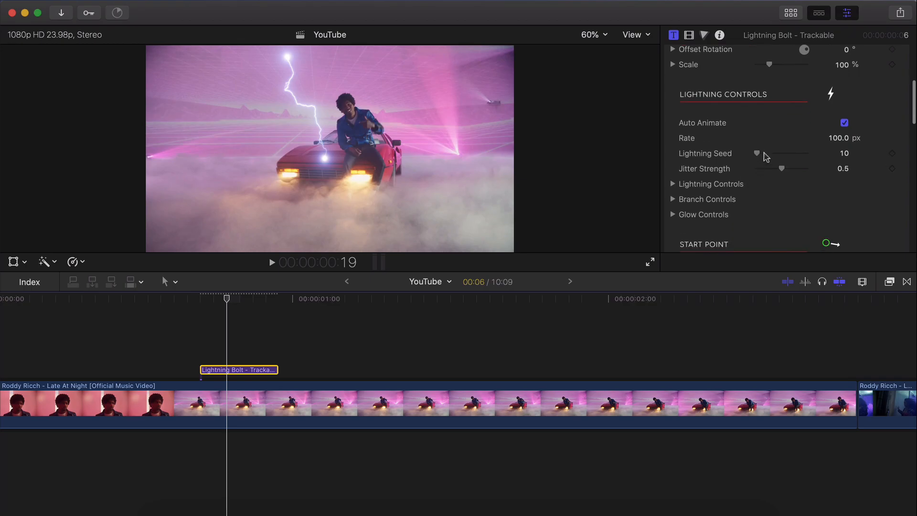
pyautogui.moveTo(771, 157); pyautogui.dragTo(787, 149)
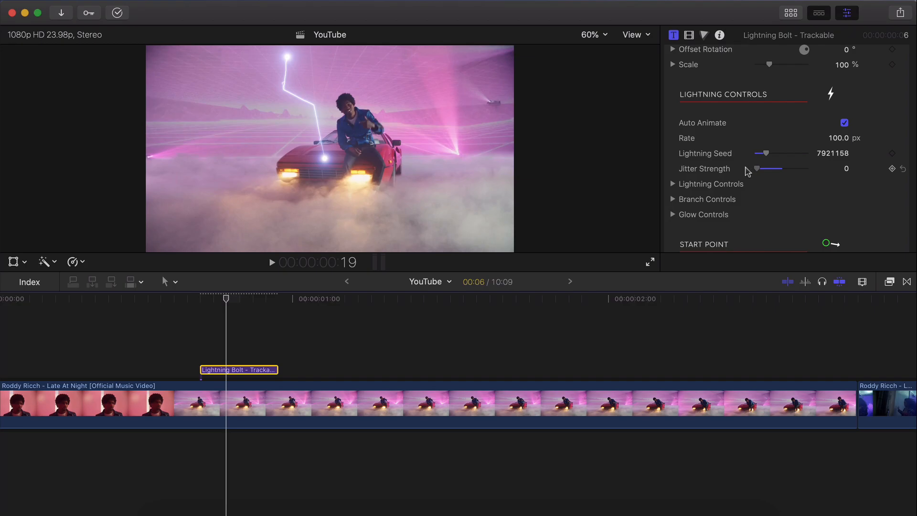
# Scale the Lightning Bolt title up to 377%.
pyautogui.scroll(5, 832, 196)
pyautogui.moveTo(770, 191); pyautogui.dragTo(804, 192)
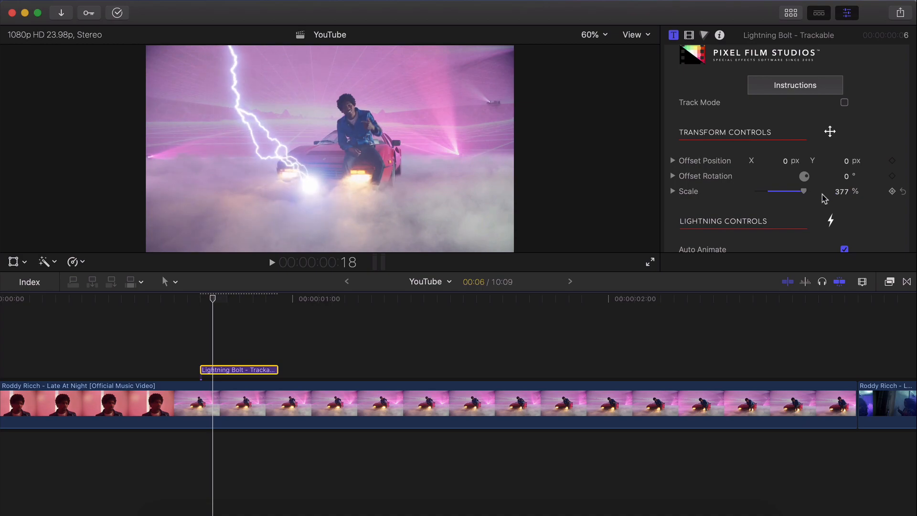
pyautogui.scroll(-5, 784, 189)
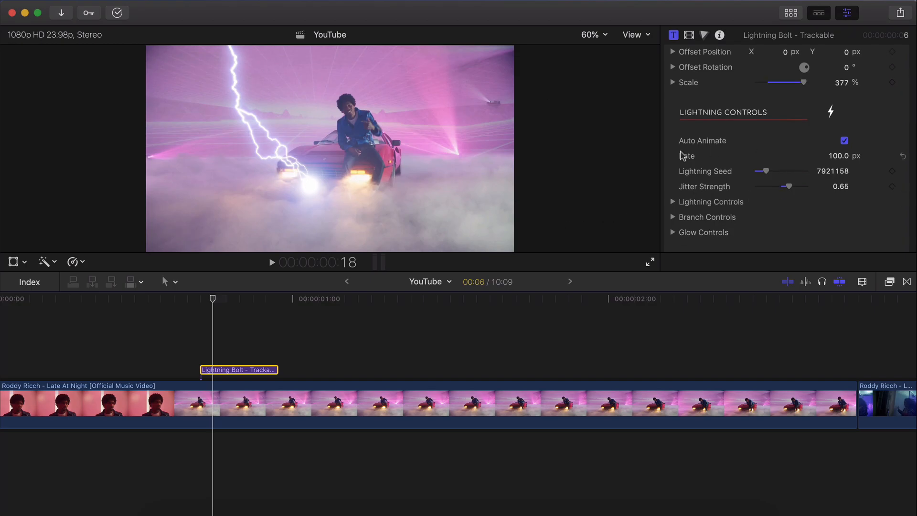
# At the title's start, offset the bolt's start point to X 6.6 px and Y -28.8 px, and set its size to 46.
pyautogui.click(200, 301)
pyautogui.scroll(4, 802, 106)
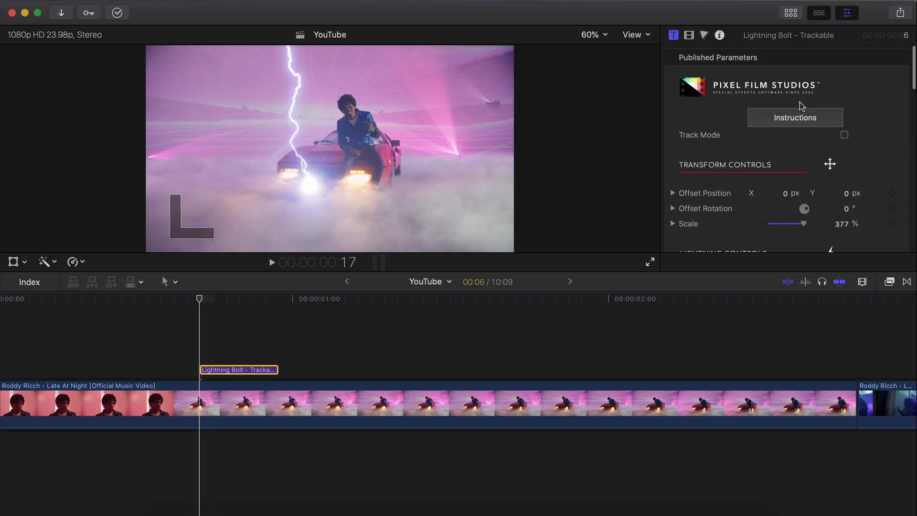
pyautogui.scroll(-9, 717, 179)
pyautogui.scroll(-2, 753, 164)
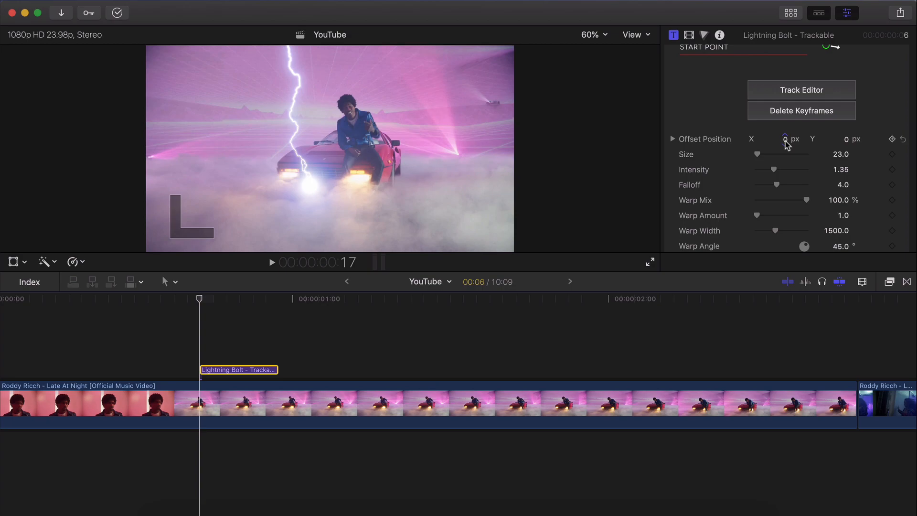
pyautogui.moveTo(781, 139); pyautogui.dragTo(743, 140)
pyautogui.moveTo(846, 140); pyautogui.dragTo(848, 143)
pyautogui.moveTo(780, 142); pyautogui.dragTo(777, 139)
pyautogui.click(840, 141)
pyautogui.moveTo(840, 141); pyautogui.dragTo(842, 145)
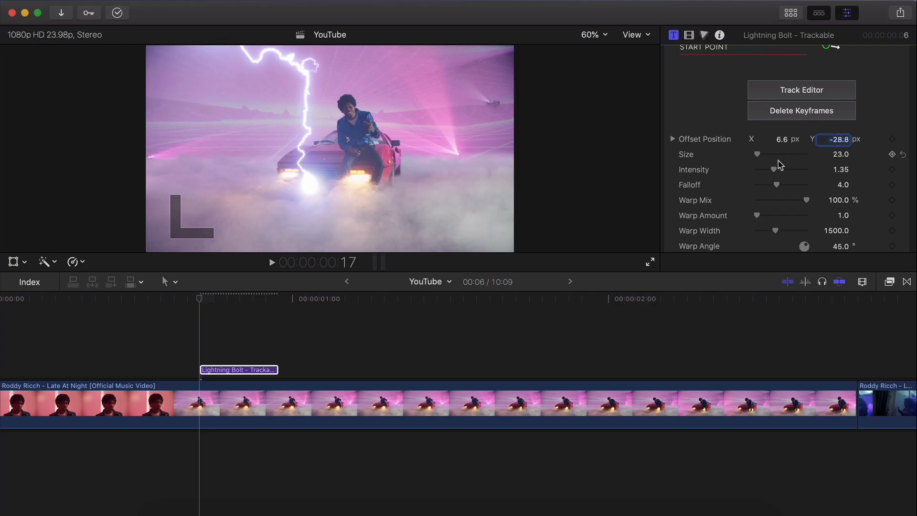
pyautogui.scroll(-2, 779, 162)
pyautogui.moveTo(759, 121)
pyautogui.mouseDown()
pyautogui.moveTo(773, 121)
pyautogui.moveTo(759, 121)
pyautogui.mouseUp()
# Change the glint Tint Color to a light pink sampled from the footage.
pyautogui.scroll(-9, 760, 123)
pyautogui.scroll(-10, 762, 126)
pyautogui.click(837, 161)
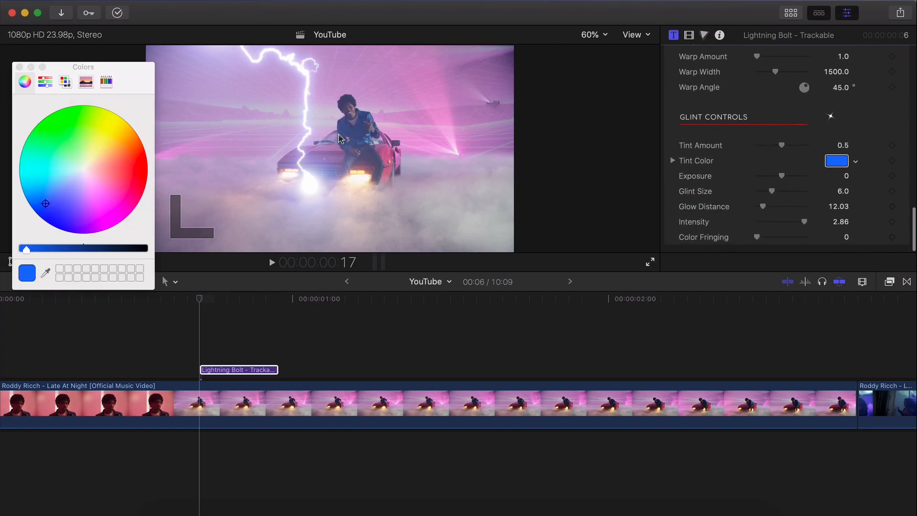
pyautogui.click(105, 196)
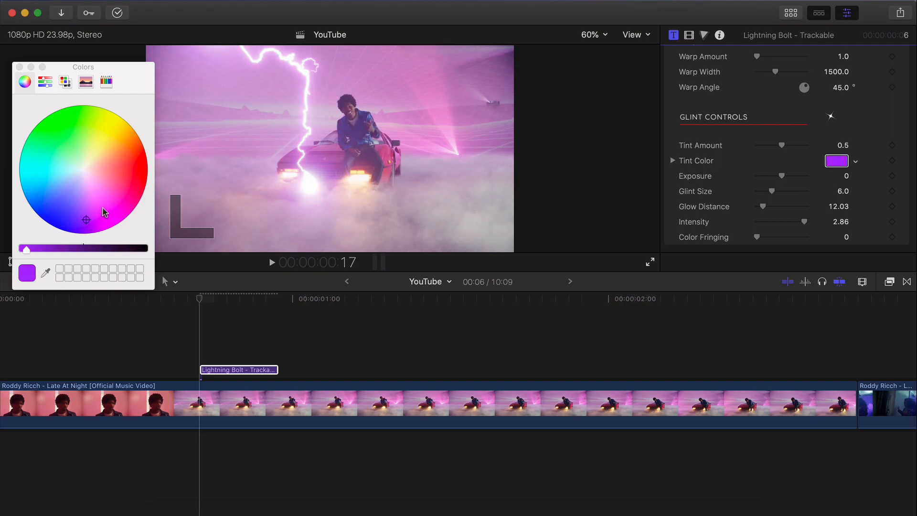
pyautogui.click(102, 211)
pyautogui.click(414, 103)
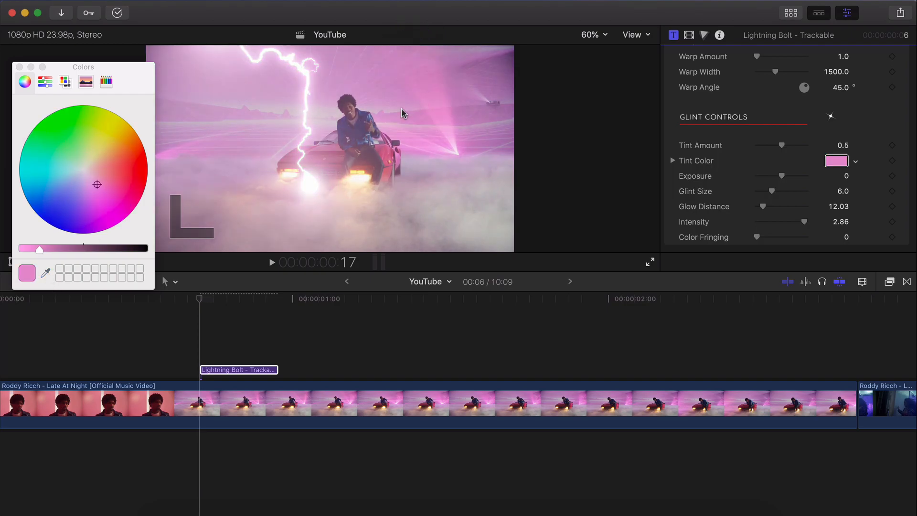
pyautogui.click(45, 274)
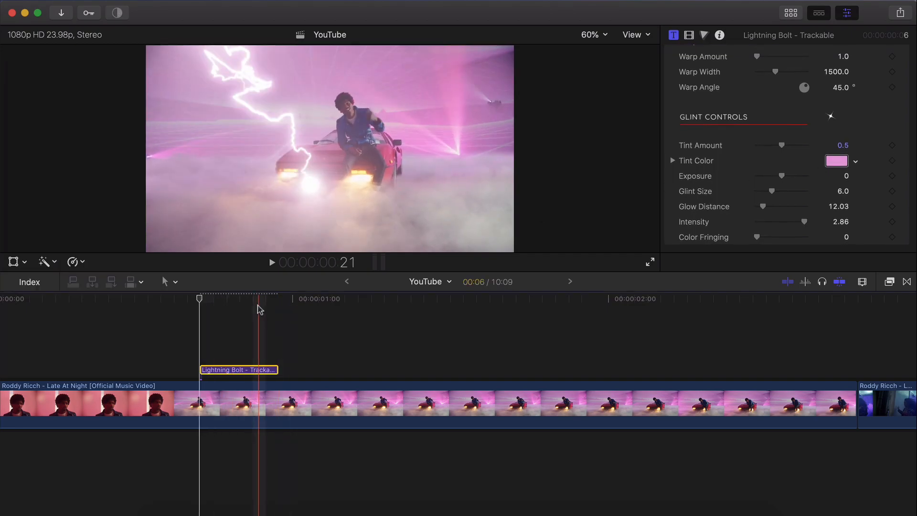
# Expand the detailed Lightning Controls and change the Bolt Color to a warm off-white.
pyautogui.scroll(8, 675, 170)
pyautogui.click(672, 147)
pyautogui.scroll(-5, 753, 149)
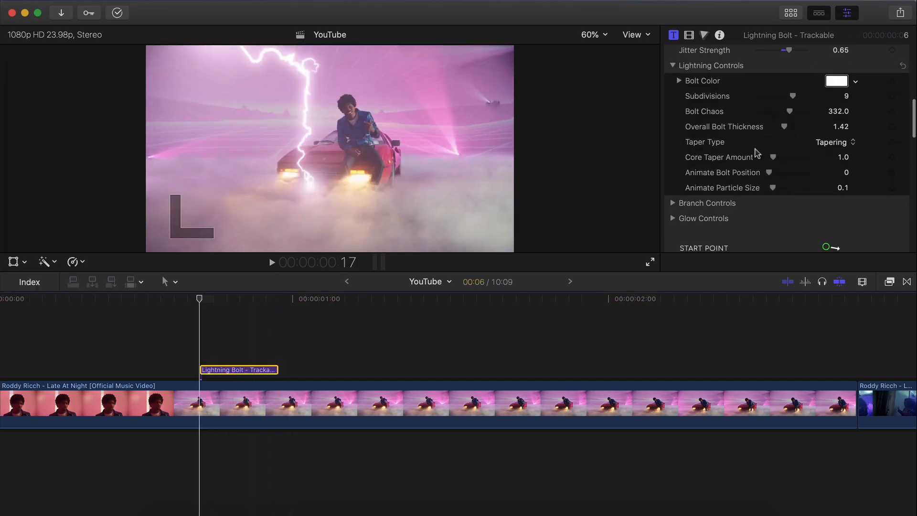
pyautogui.click(837, 82)
pyautogui.moveTo(97, 191); pyautogui.dragTo(85, 169)
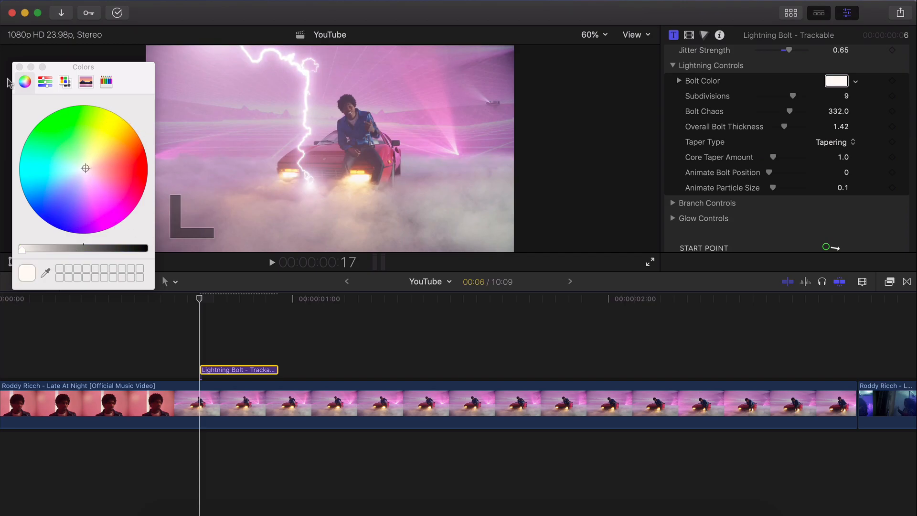
pyautogui.click(19, 67)
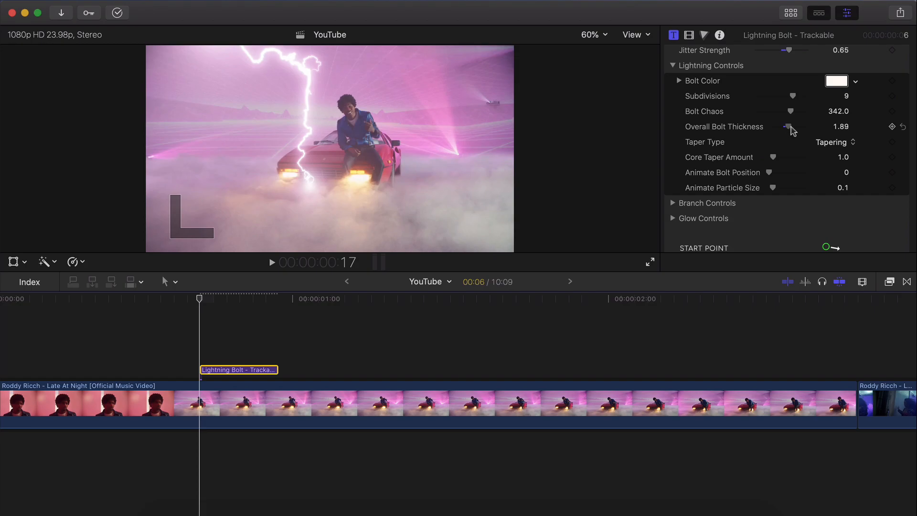
# Set the Bolt Chaos to 342, the Overall Bolt Thickness to 1.7 and the Core Taper Amount to 1.49.
pyautogui.moveTo(786, 126); pyautogui.dragTo(794, 158)
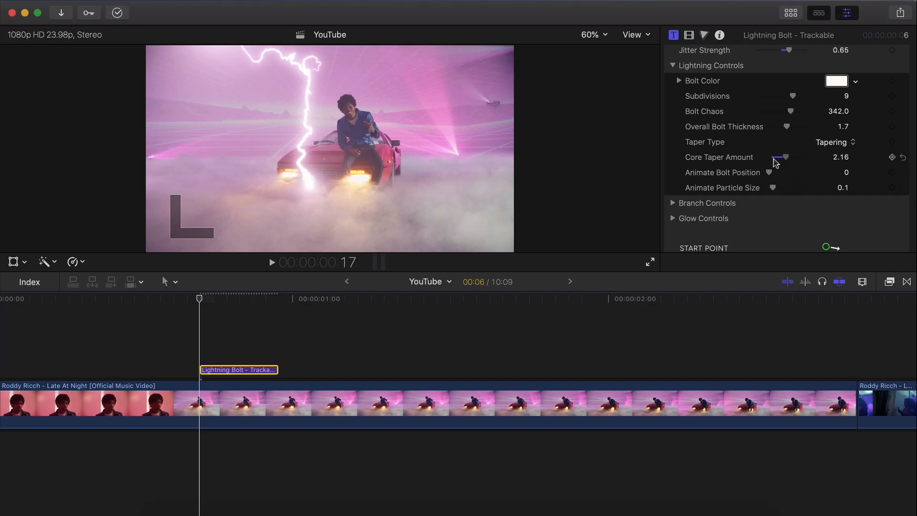
pyautogui.moveTo(777, 163); pyautogui.dragTo(774, 161)
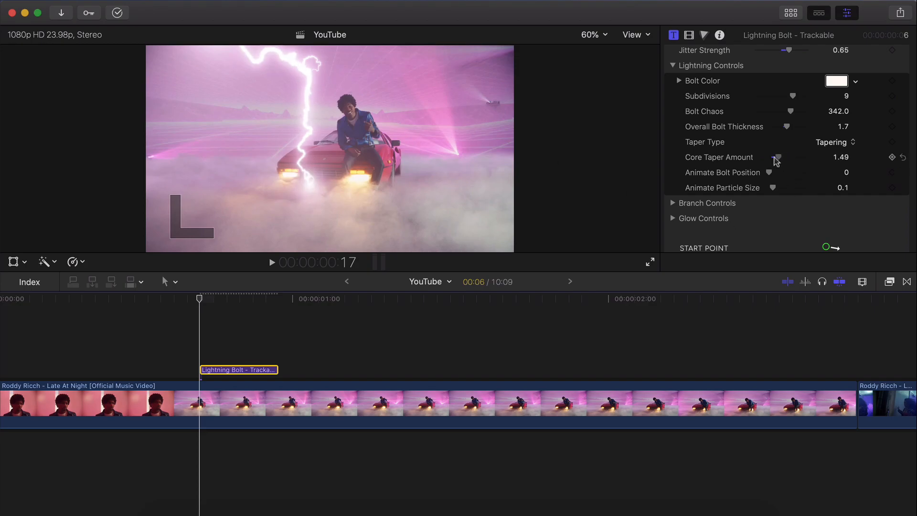
# Keyframe Animate Bolt Position from 0 at the title's first frame to 1.0 at frame 20.
pyautogui.scroll(-3, 771, 139)
pyautogui.moveTo(784, 139)
pyautogui.mouseDown()
pyautogui.moveTo(809, 136)
pyautogui.moveTo(768, 137)
pyautogui.mouseUp()
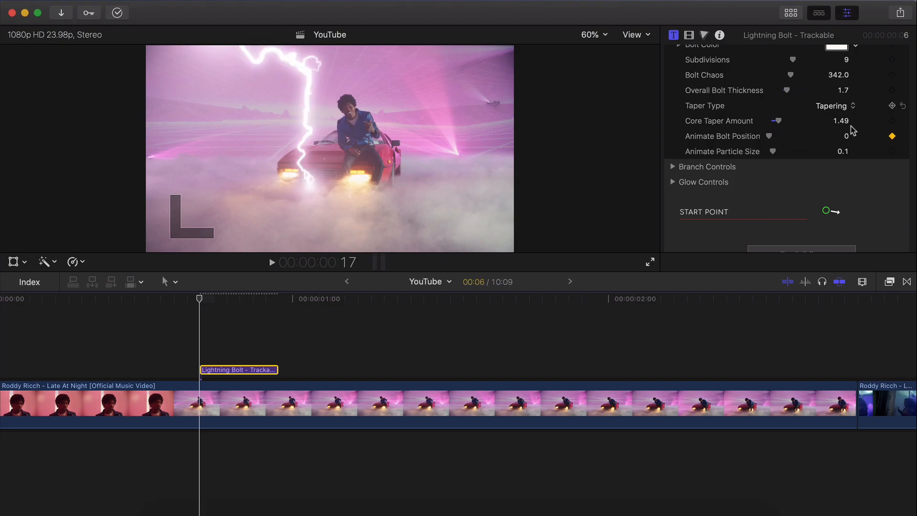
pyautogui.click(239, 300)
pyautogui.moveTo(769, 137); pyautogui.dragTo(840, 139)
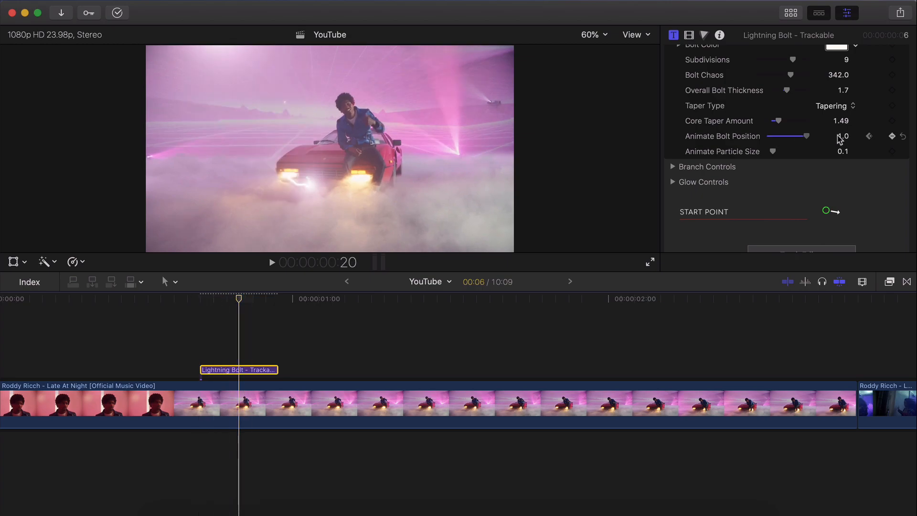
# Play back the bolt position animation from the start of the title.
pyautogui.moveTo(238, 298); pyautogui.dragTo(209, 298)
pyautogui.press('space')
pyautogui.press('space')
pyautogui.press('space')
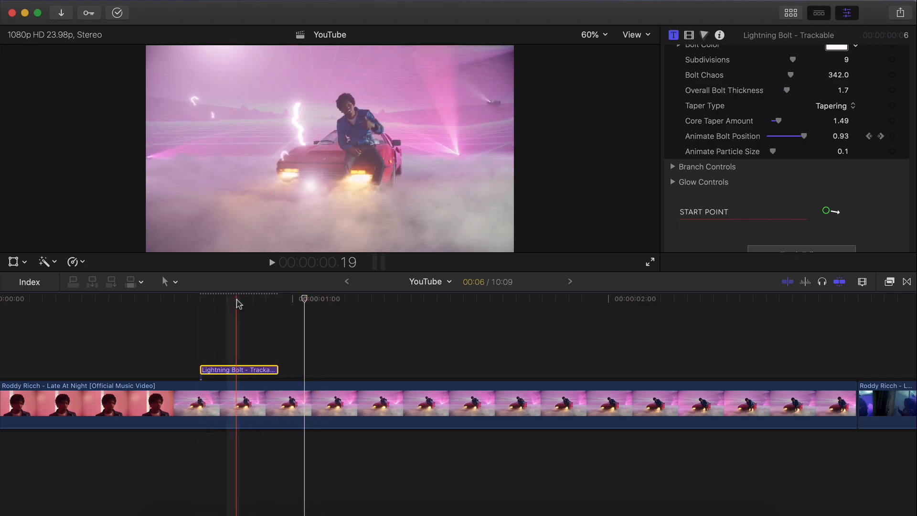
# In the Branch Controls, enable Snap To Destination and set Max Num Of Branches to 1, Branch Angle to 6 and Max Child Branches to 2.
pyautogui.click(220, 299)
pyautogui.scroll(-3, 672, 141)
pyautogui.click(673, 139)
pyautogui.scroll(-2, 809, 113)
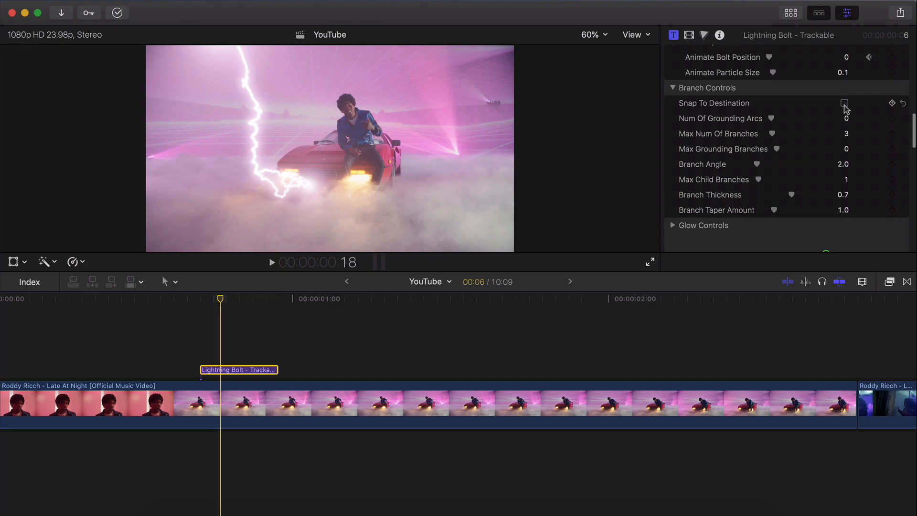
pyautogui.click(844, 104)
pyautogui.moveTo(221, 300); pyautogui.dragTo(233, 299)
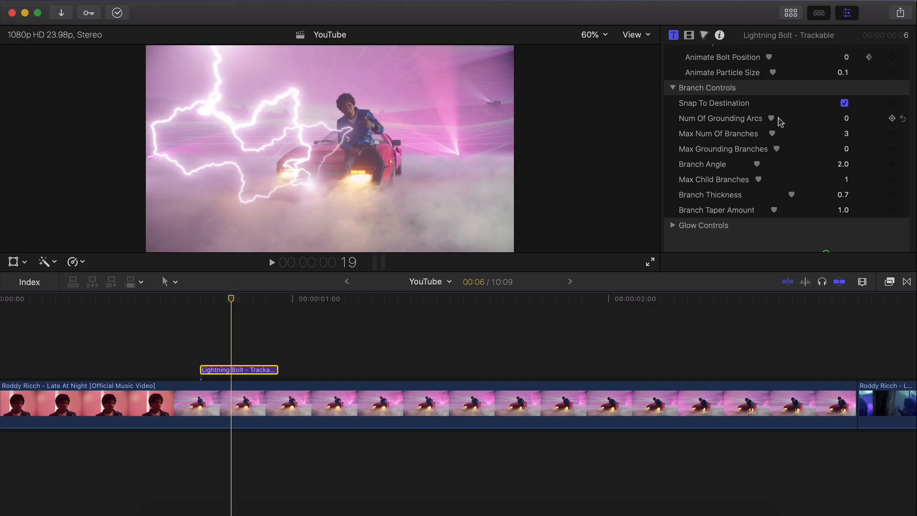
pyautogui.moveTo(780, 121); pyautogui.dragTo(793, 137)
# Review the title's remaining parameters and play back the finished lightning strike.
pyautogui.scroll(-10, 767, 132)
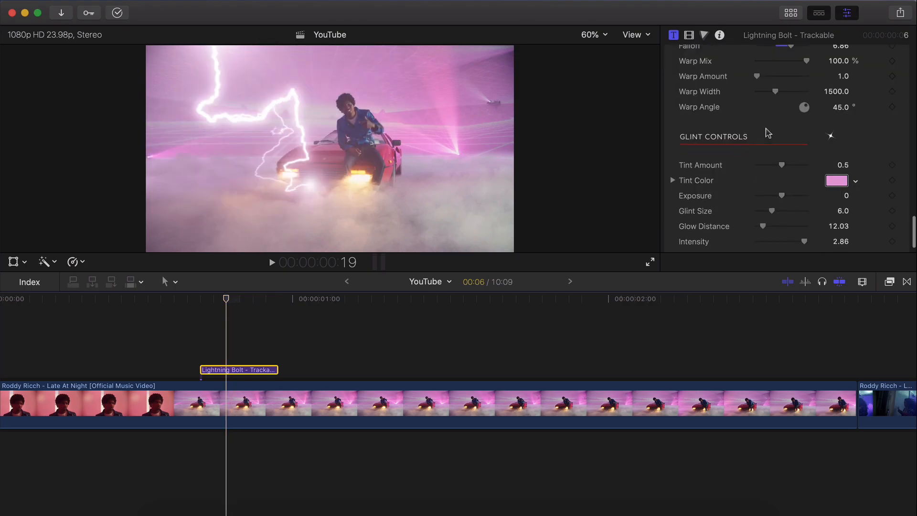
pyautogui.scroll(8, 767, 133)
pyautogui.scroll(10, 767, 132)
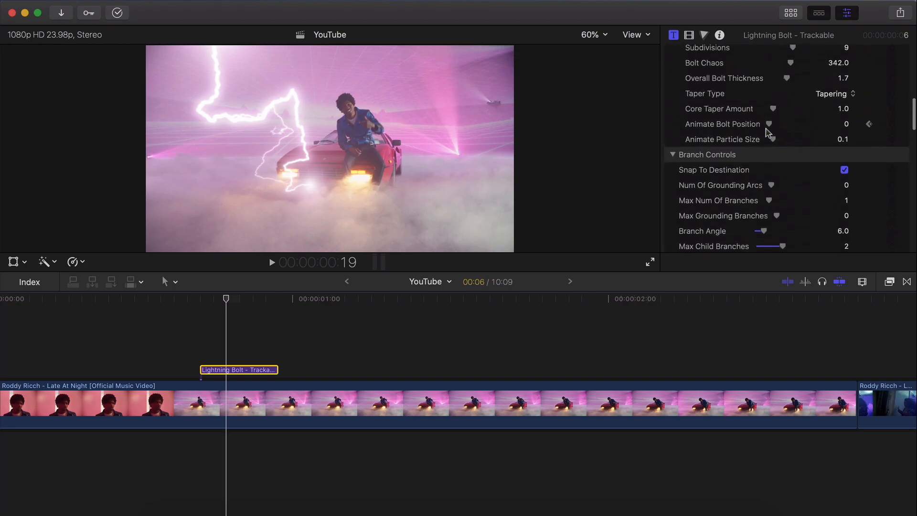
pyautogui.scroll(15, 767, 133)
pyautogui.scroll(-5, 773, 123)
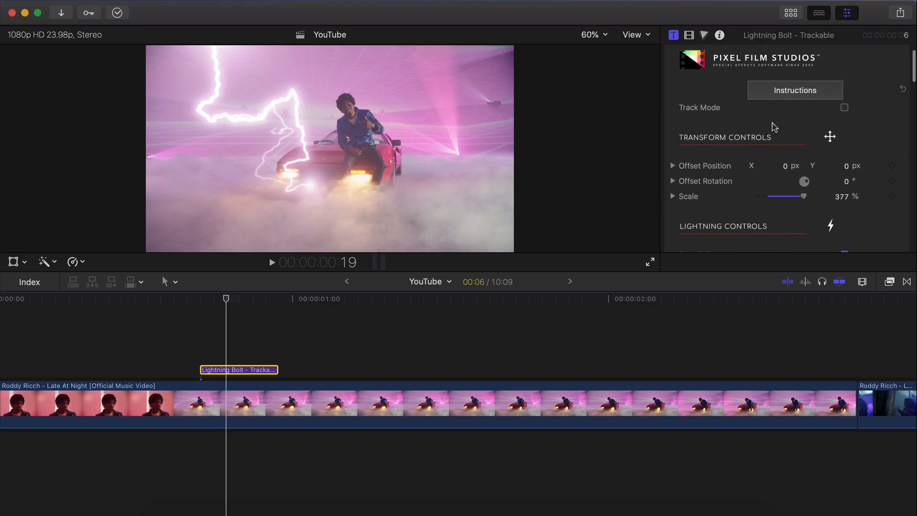
pyautogui.scroll(5, 774, 127)
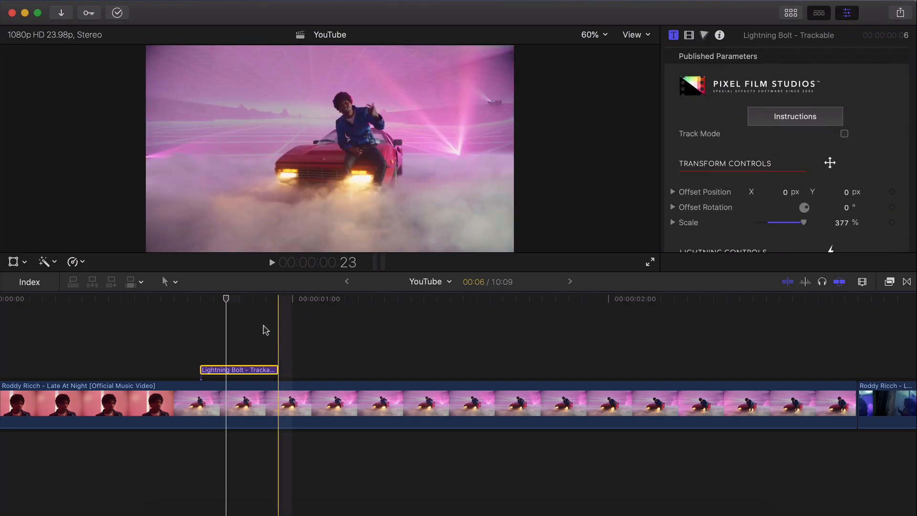
pyautogui.click(187, 331)
pyautogui.press('space')
pyautogui.press('space')
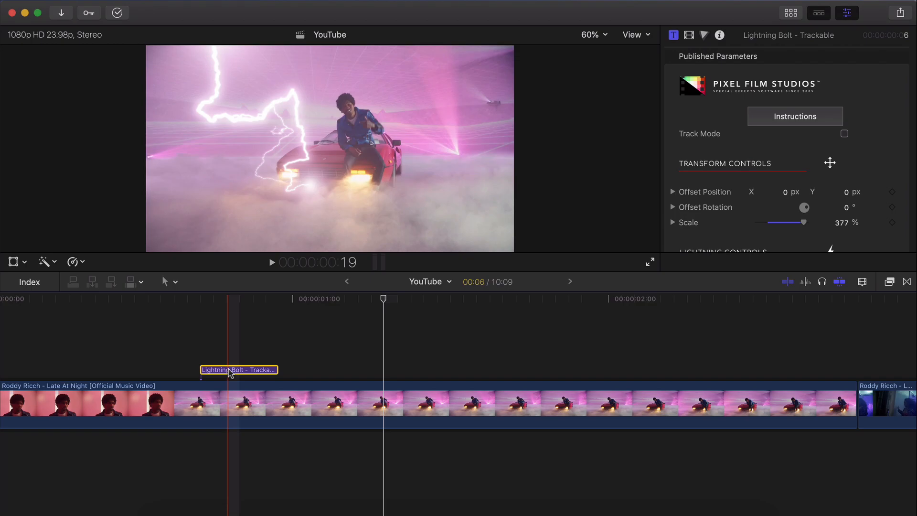
# Duplicate the Lightning Bolt title 12 frames later and set the copy's Start Point Offset Position to X 40.1 px, Y -29.8 px.
pyautogui.moveTo(230, 372); pyautogui.dragTo(389, 355)
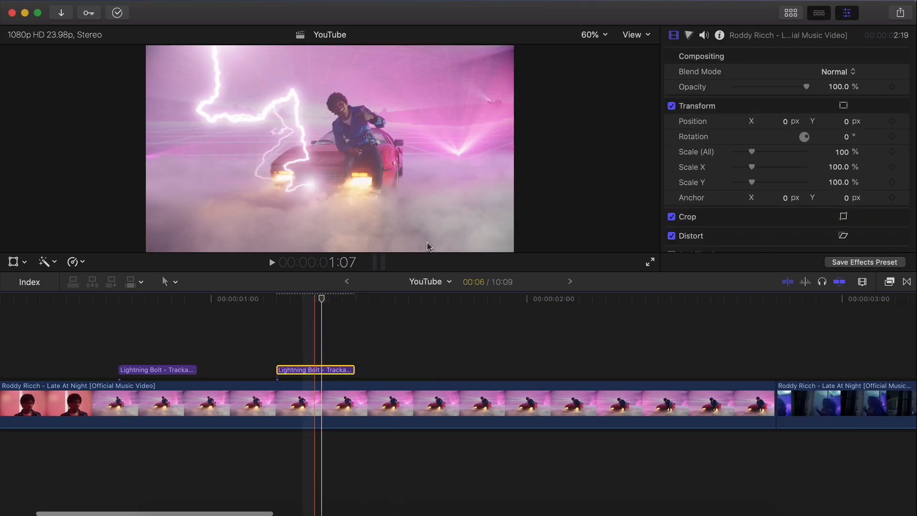
pyautogui.scroll(-5, 850, 193)
pyautogui.scroll(2, 851, 194)
pyautogui.scroll(-1, 850, 193)
pyautogui.scroll(1, 850, 193)
pyautogui.scroll(-10, 846, 189)
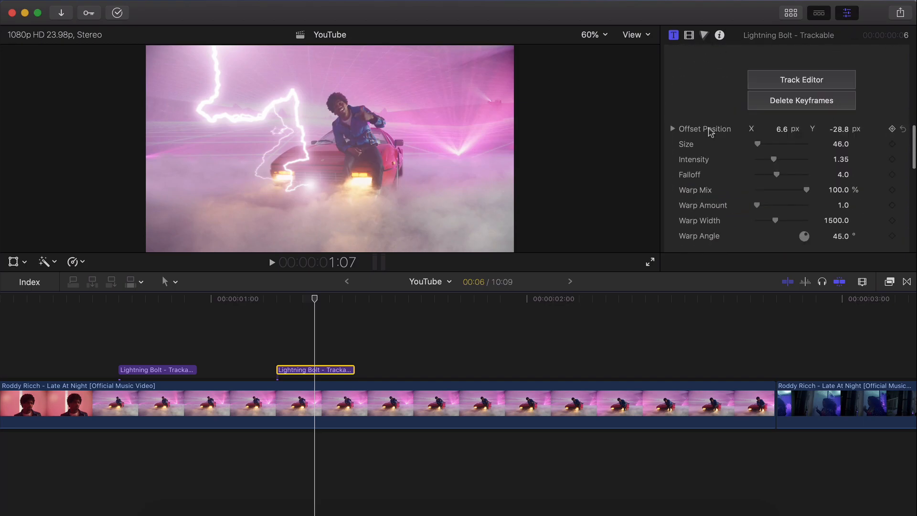
pyautogui.click(781, 129)
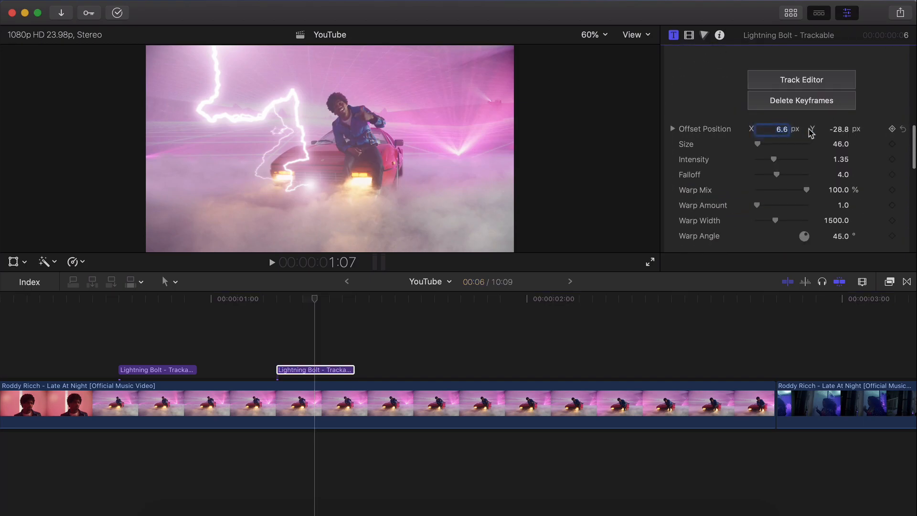
pyautogui.moveTo(782, 129); pyautogui.dragTo(782, 113)
pyautogui.moveTo(839, 129); pyautogui.dragTo(839, 127)
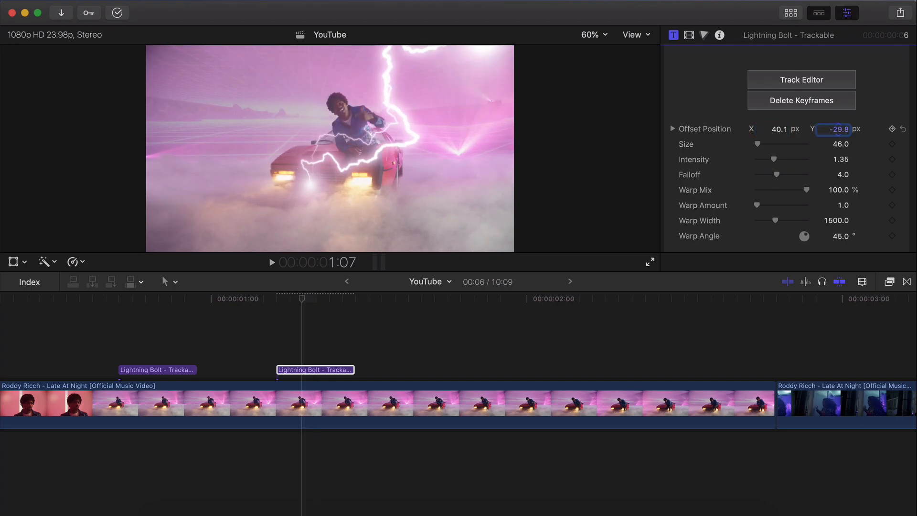
# Set the second bolt's End Point Offset Position to X 19.9 px, Y -4.5 px and play back both strikes.
pyautogui.scroll(-5, 769, 189)
pyautogui.scroll(-2, 768, 190)
pyautogui.scroll(2, 768, 189)
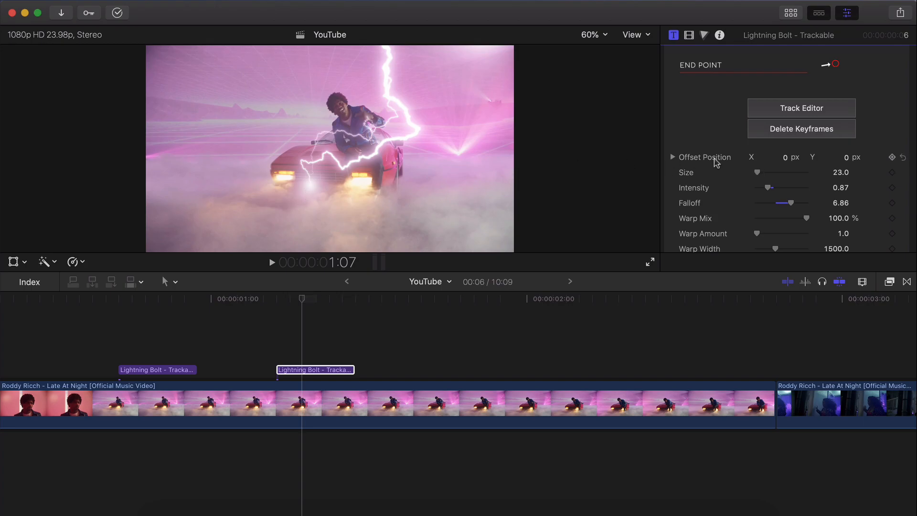
pyautogui.moveTo(781, 157); pyautogui.dragTo(782, 151)
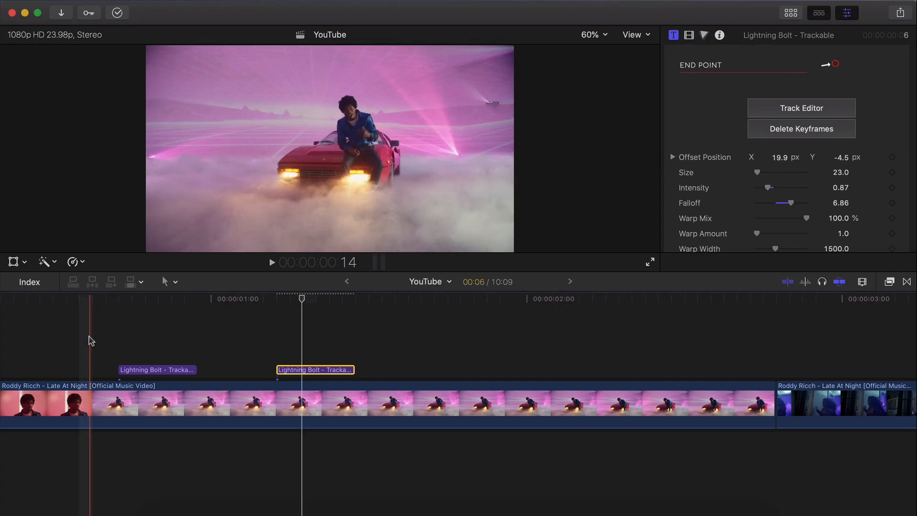
pyautogui.press('space')
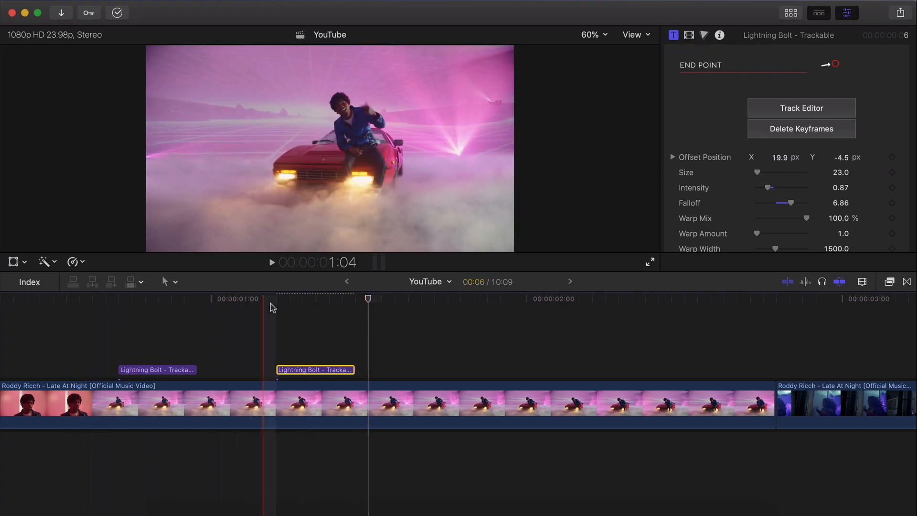
# Duplicate the second bolt two frames later on a layer above, with Start Point Offset Position at about X -8.1 px, Y -46.2 px.
pyautogui.hscroll(5, 145, 375)
pyautogui.moveTo(154, 375); pyautogui.dragTo(186, 351)
pyautogui.hscroll(-3, 186, 350)
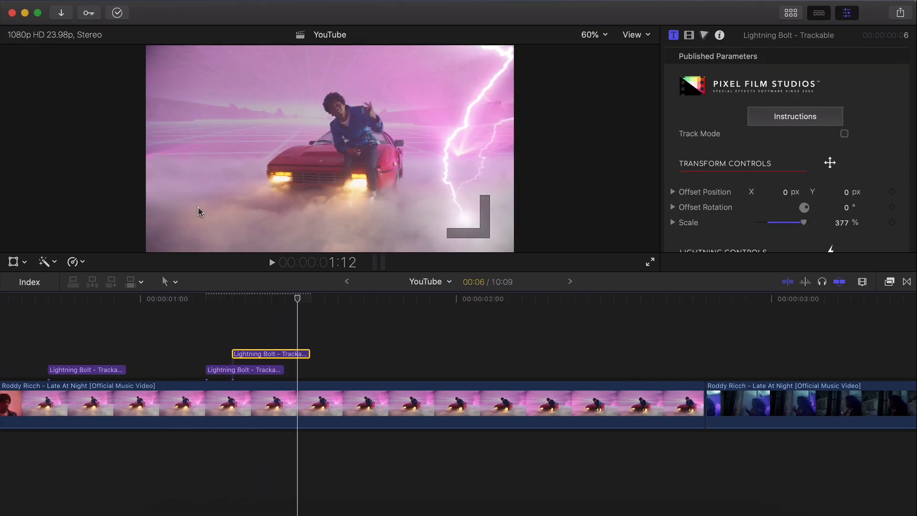
pyautogui.scroll(-15, 784, 139)
pyautogui.press('Left')
pyautogui.press('Left')
pyautogui.press('Left')
pyautogui.moveTo(780, 116); pyautogui.dragTo(780, 138)
pyautogui.moveTo(840, 116); pyautogui.dragTo(839, 116)
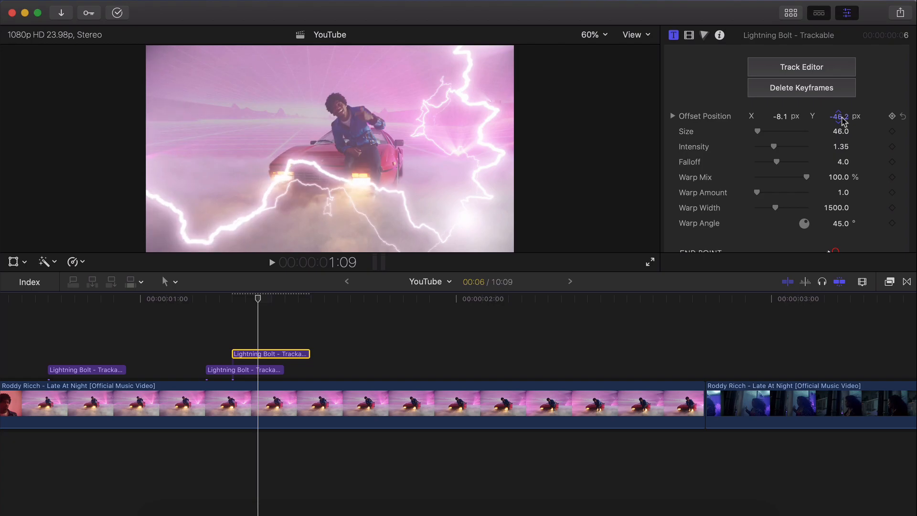
# Adjust the third bolt's Scale to 202% and set its End Point Offset Position to X -7.8 px, Y -1.9 px.
pyautogui.scroll(-10, 840, 119)
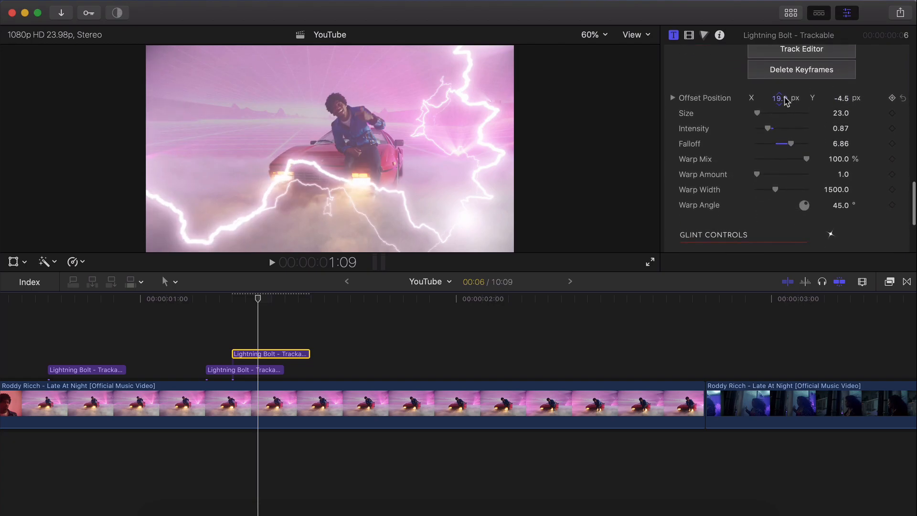
pyautogui.moveTo(780, 98); pyautogui.dragTo(778, 188)
pyautogui.scroll(4, 779, 165)
pyautogui.scroll(10, 780, 172)
pyautogui.scroll(-5, 779, 188)
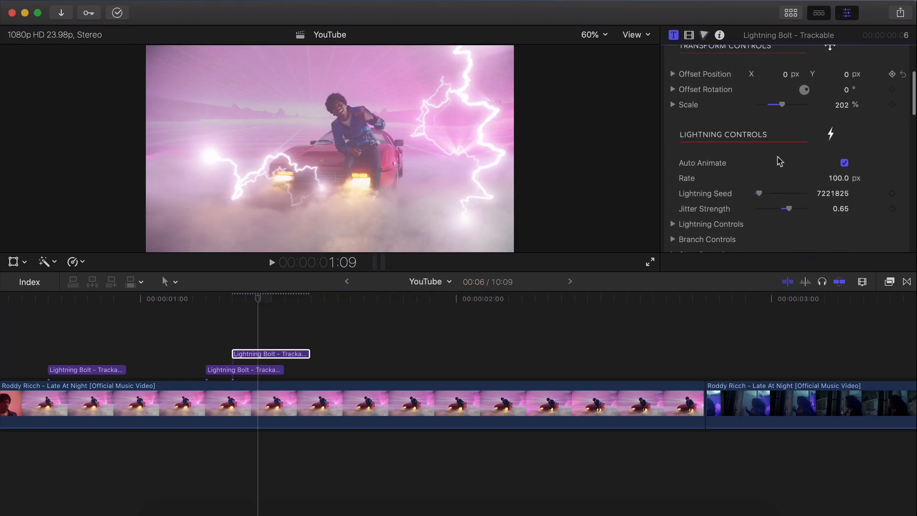
pyautogui.scroll(4, 780, 172)
pyautogui.scroll(-10, 756, 192)
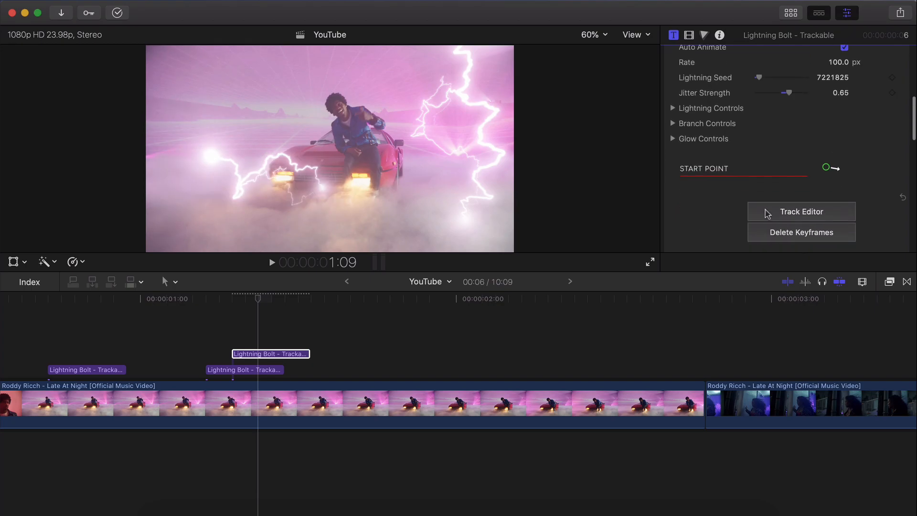
pyautogui.moveTo(779, 115); pyautogui.dragTo(780, 115)
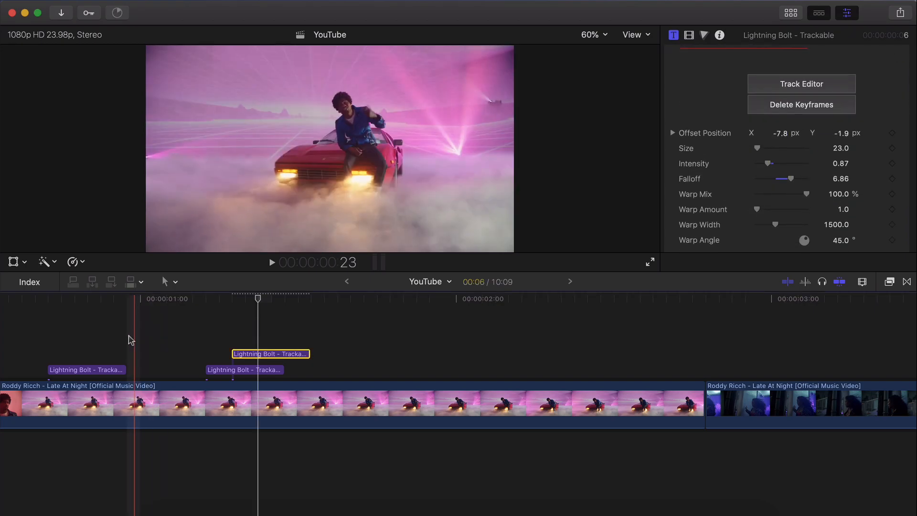
# Play back the overlapping second and third lightning bolts.
pyautogui.press('space')
pyautogui.press('space')
pyautogui.press('space')
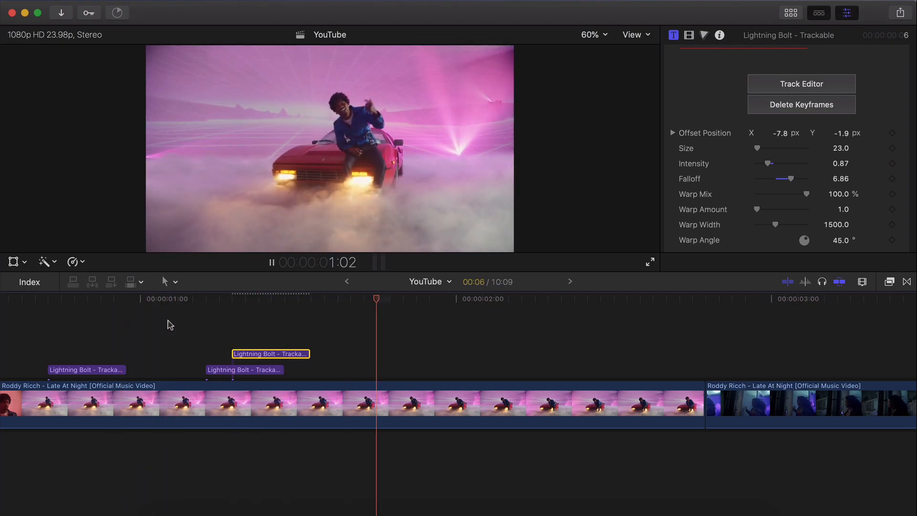
pyautogui.press('space')
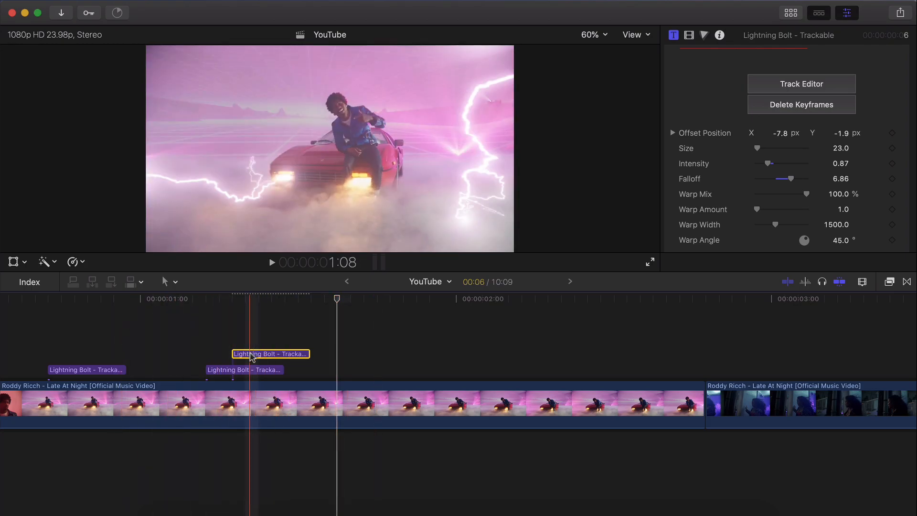
# Duplicate the third Lightning Bolt title two frames later on a new top layer and shift the copy's Offset Position.
pyautogui.moveTo(252, 354); pyautogui.dragTo(282, 339)
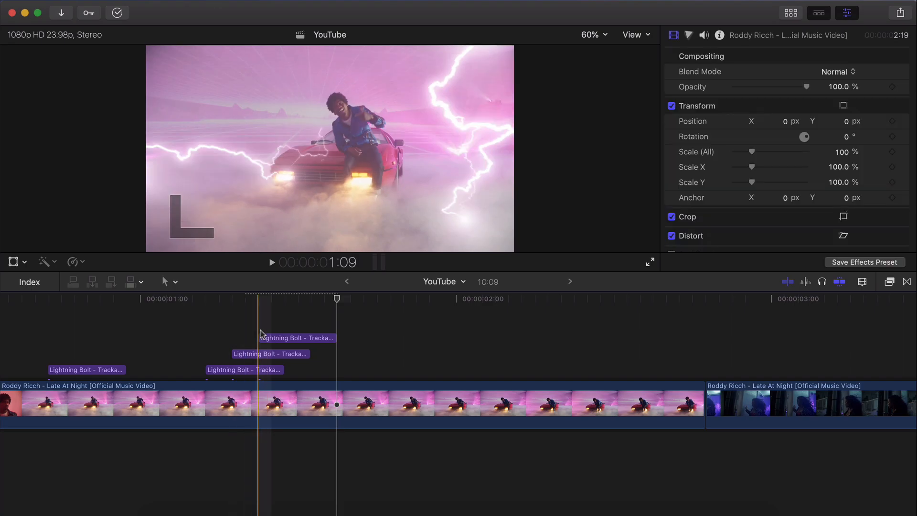
pyautogui.click(282, 340)
pyautogui.click(289, 303)
pyautogui.scroll(-10, 713, 229)
pyautogui.moveTo(778, 155)
pyautogui.mouseDown()
pyautogui.moveTo(778, 133)
pyautogui.moveTo(778, 156)
pyautogui.mouseUp()
pyautogui.moveTo(839, 155); pyautogui.dragTo(839, 146)
# Set the fourth bolt's End Point Offset Position to X -2.2 px, Y -14.7 px with Size 0, and play back the strikes.
pyautogui.click(311, 338)
pyautogui.scroll(-10, 807, 167)
pyautogui.moveTo(779, 115); pyautogui.dragTo(778, 119)
pyautogui.moveTo(844, 116); pyautogui.dragTo(844, 132)
pyautogui.scroll(15, 789, 167)
pyautogui.scroll(-15, 789, 167)
pyautogui.scroll(2, 789, 167)
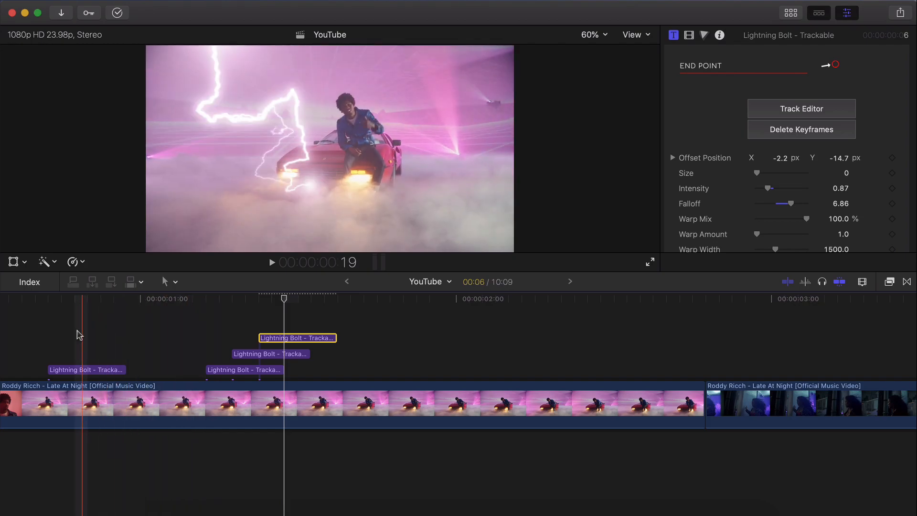
pyautogui.press('space')
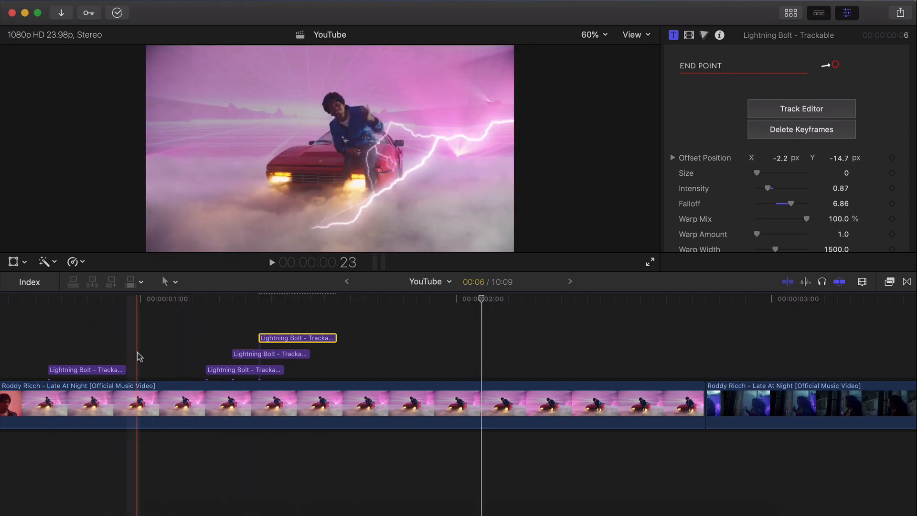
pyautogui.press('space')
# Select the red car clip and add a Transform keyframe at frame 17, where the first bolt starts.
pyautogui.hscroll(-5, 139, 359)
pyautogui.click(185, 400)
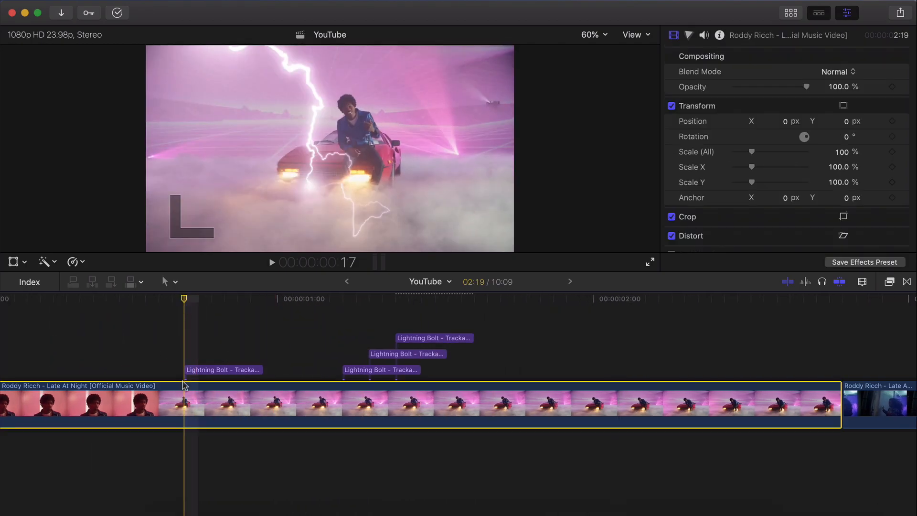
pyautogui.click(13, 262)
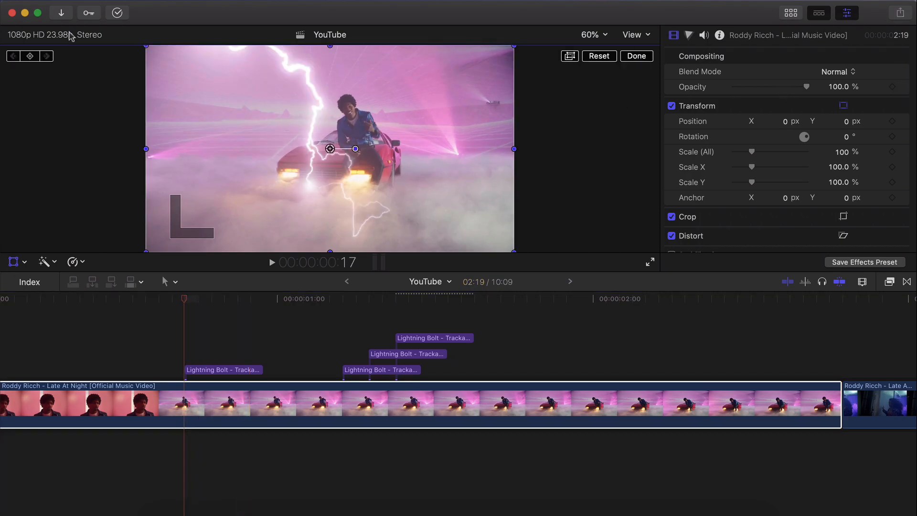
pyautogui.press('Right')
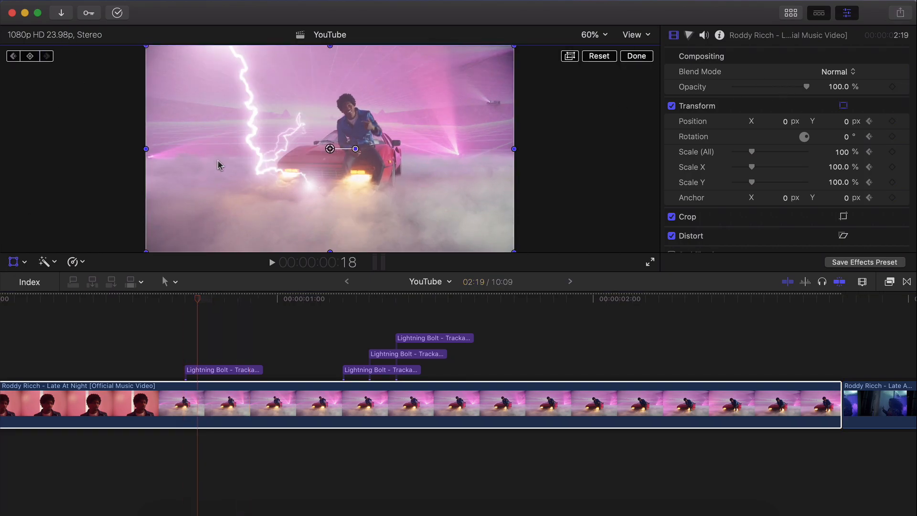
# Scale the clip to 103.97% at X -21.3 px, Y 20.5 px on frame 18, and move it to X -15.6 px, Y -8.9 px on frame 19.
pyautogui.moveTo(516, 253); pyautogui.dragTo(522, 256)
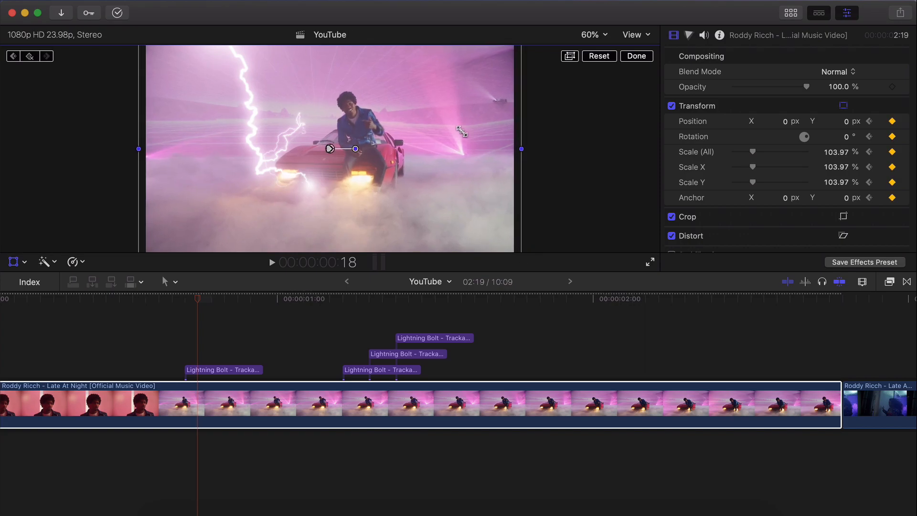
pyautogui.moveTo(460, 128); pyautogui.dragTo(458, 128)
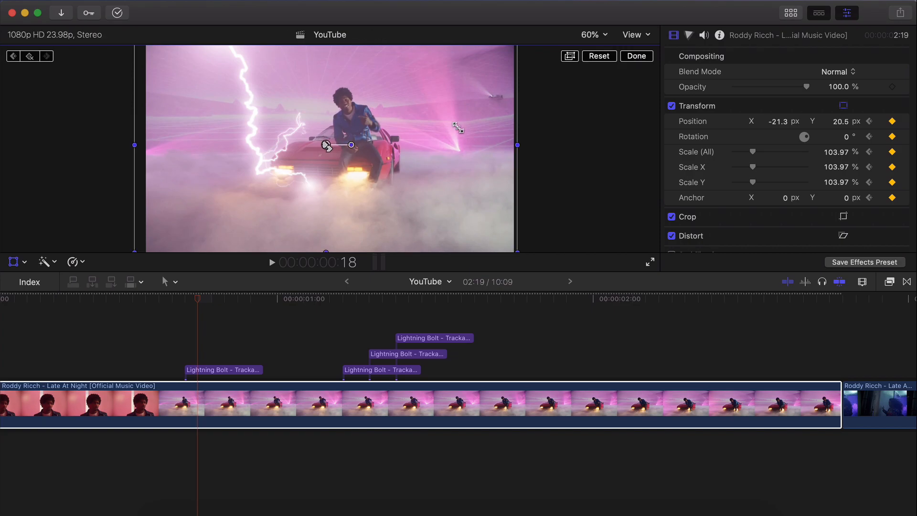
pyautogui.press('Right')
pyautogui.moveTo(396, 87); pyautogui.dragTo(394, 96)
# At frame 23, keyframe the clip back to 100% scale and a centered position, and finish the transform.
pyautogui.press('Right')
pyautogui.press('Right')
pyautogui.press('Right')
pyautogui.press('Right')
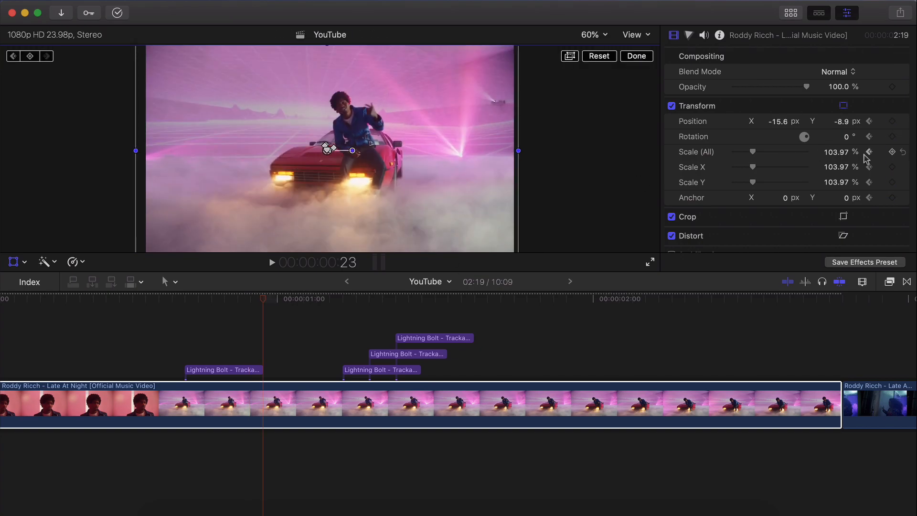
pyautogui.click(842, 157)
pyautogui.write('100')
pyautogui.press('Return')
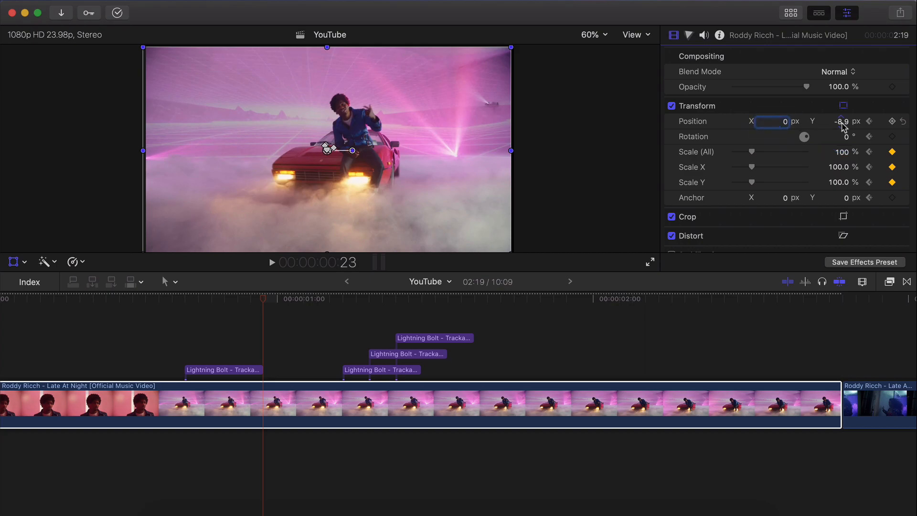
pyautogui.press('Return')
pyautogui.press('Return')
pyautogui.click(643, 54)
# Play back the camera shake together with the lightning strikes.
pyautogui.click(270, 297)
pyautogui.press('space')
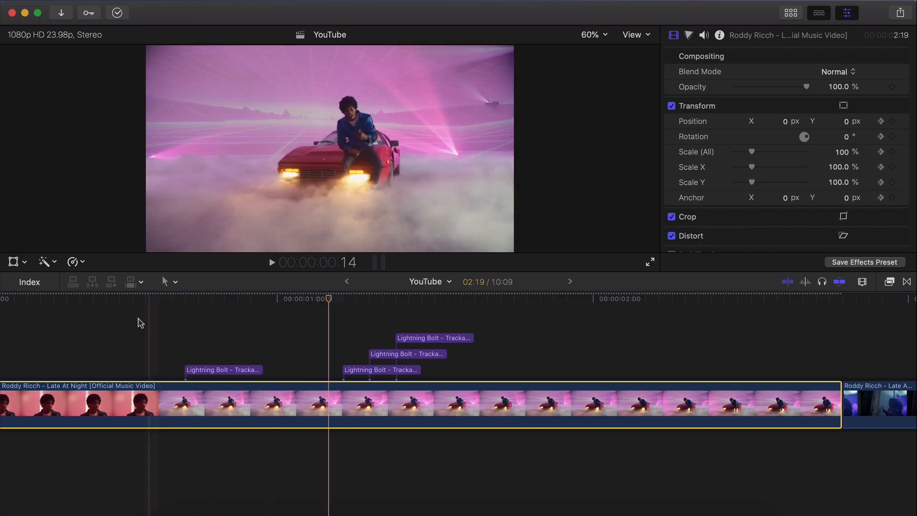
pyautogui.press('space')
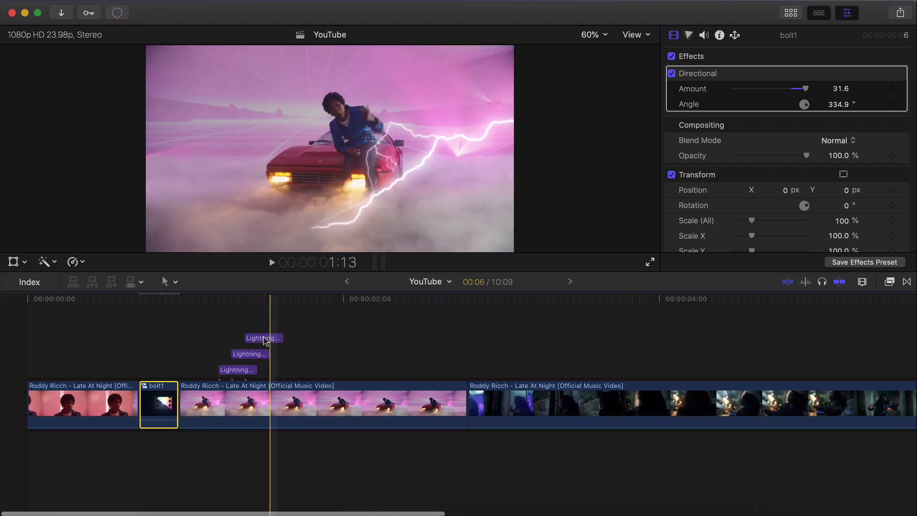
# Copy a Lightning Bolt title to 7:12 over the night street clip and delete its Start Point and End Point tracking keyframes.
pyautogui.click(260, 337)
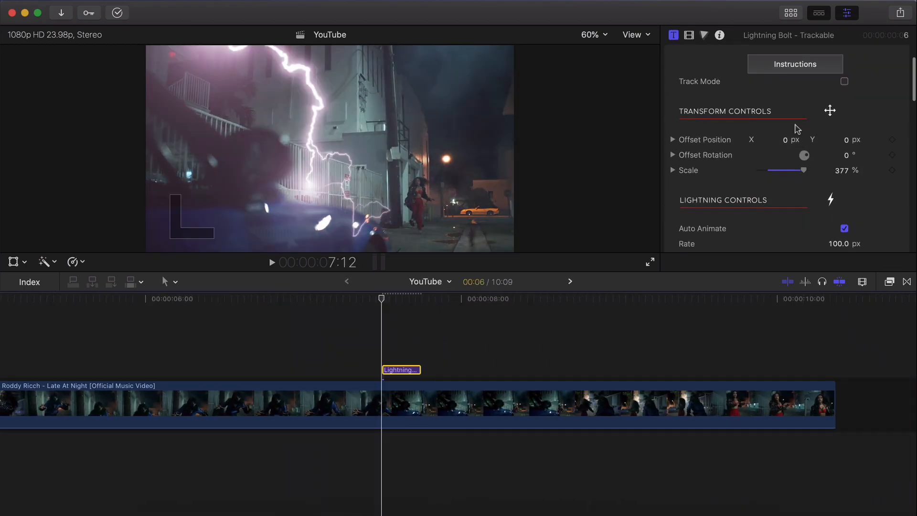
pyautogui.scroll(-5, 795, 127)
pyautogui.scroll(-5, 797, 129)
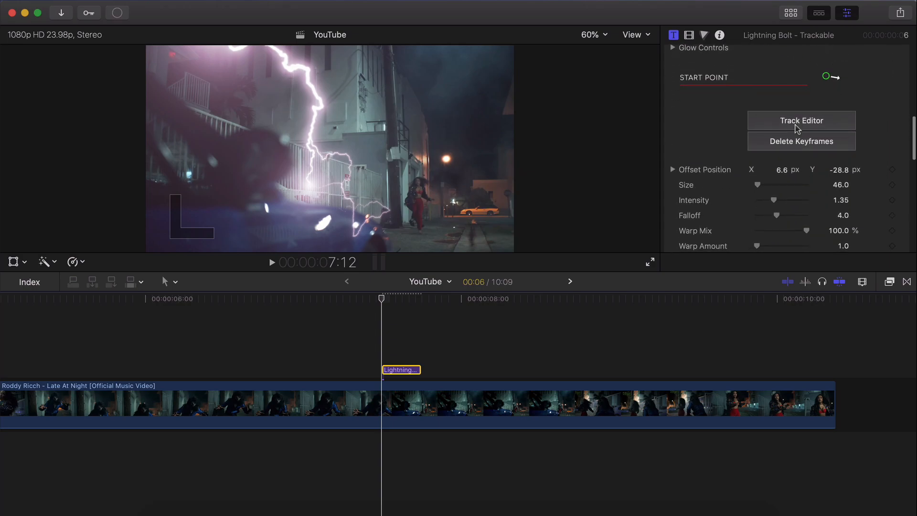
pyautogui.click(803, 128)
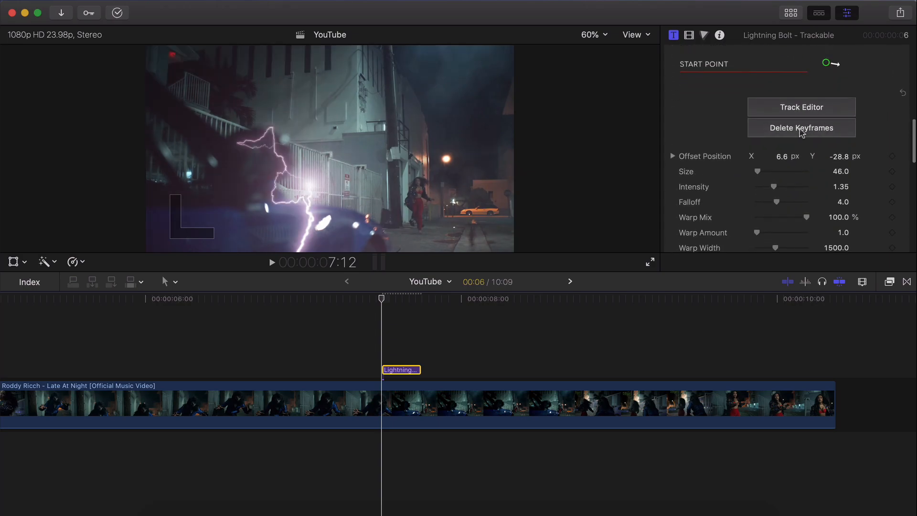
pyautogui.scroll(-5, 801, 138)
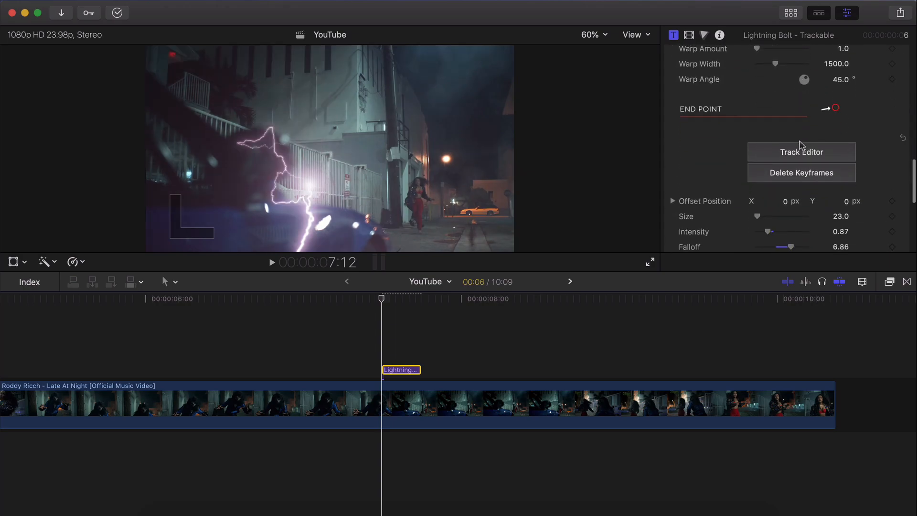
pyautogui.click(801, 172)
pyautogui.scroll(10, 802, 148)
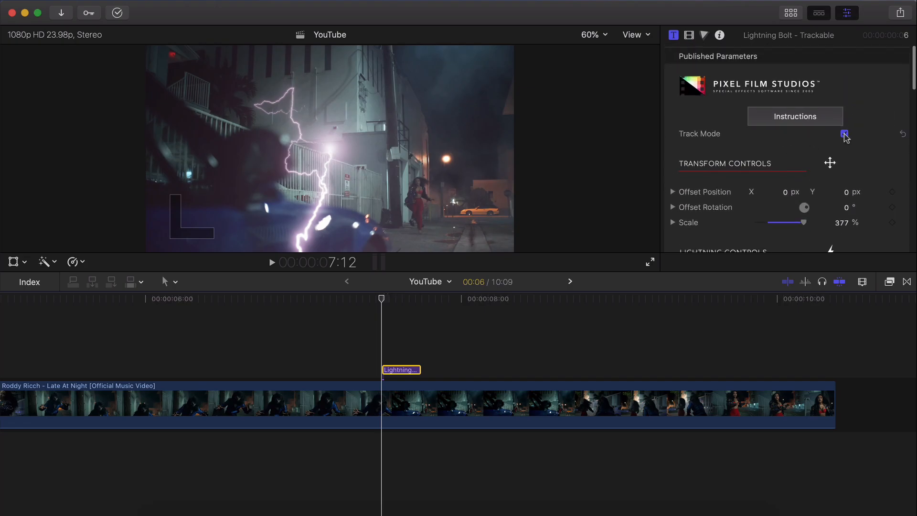
# With Track Mode on, track the detail high on the wall beside the utility pole forward in the Track Editor and export the data.
pyautogui.click(844, 135)
pyautogui.scroll(-5, 763, 172)
pyautogui.click(791, 149)
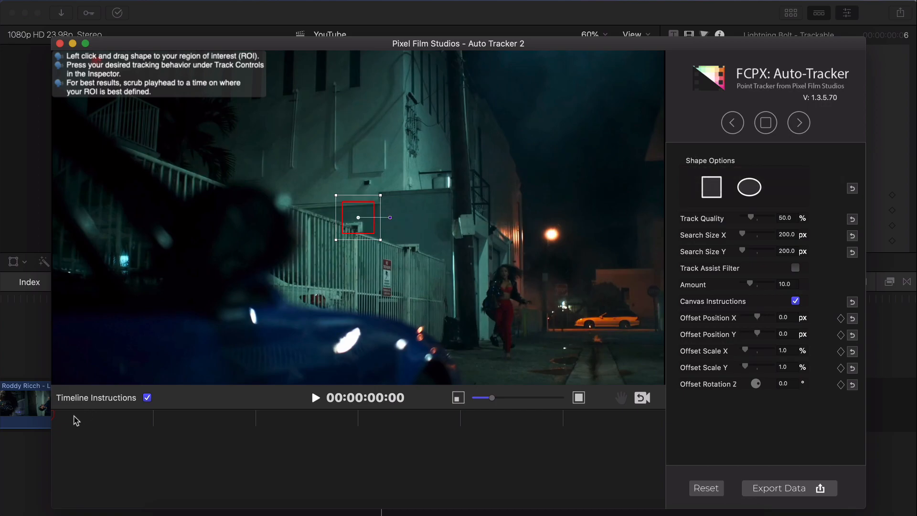
pyautogui.moveTo(367, 223); pyautogui.dragTo(421, 100)
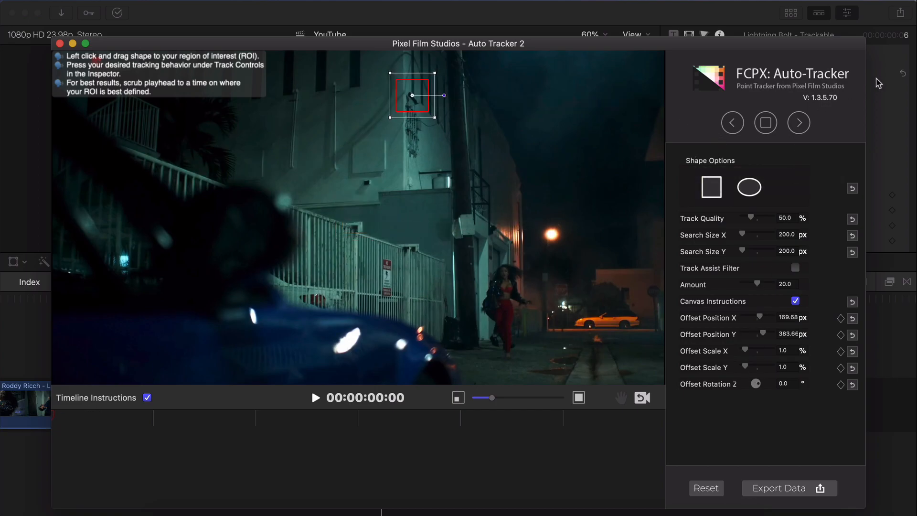
pyautogui.click(805, 123)
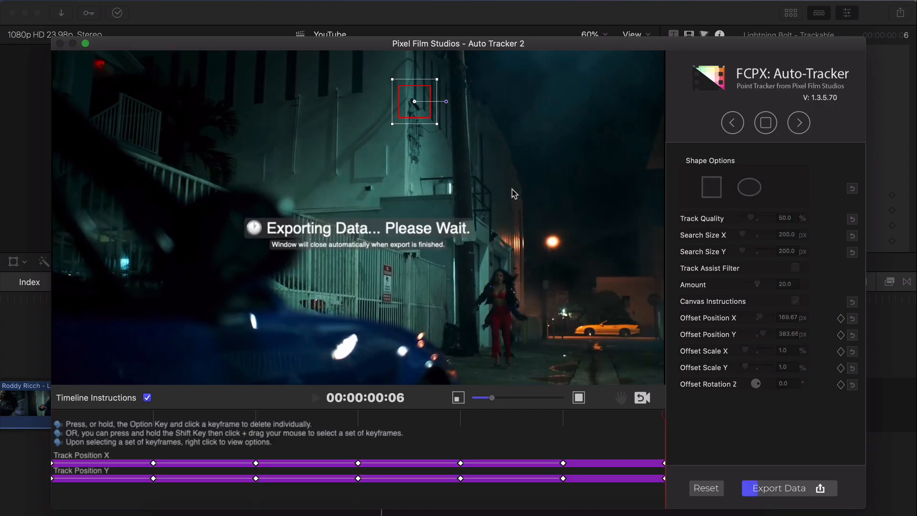
# Track the street spot just below the orange car forward for the Lightning Bolt's End Point and export the tracking data.
pyautogui.scroll(-3, 807, 180)
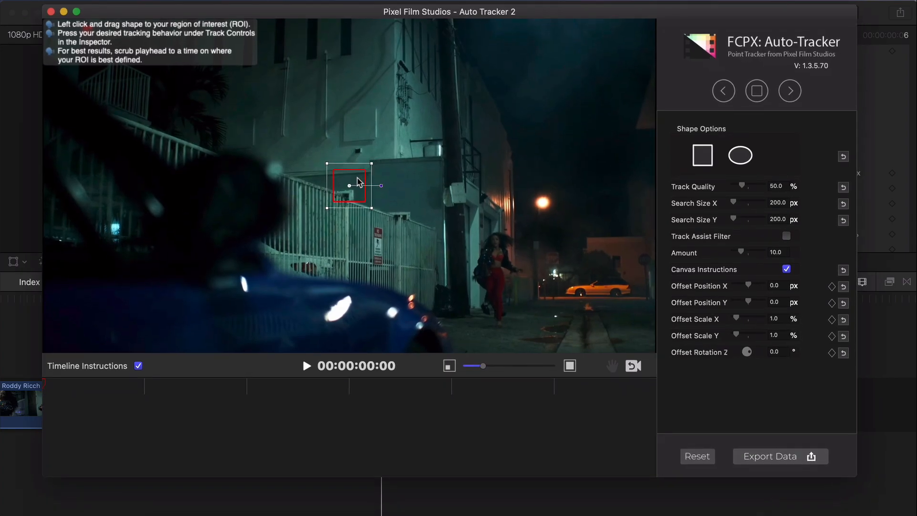
pyautogui.moveTo(440, 189); pyautogui.dragTo(537, 324)
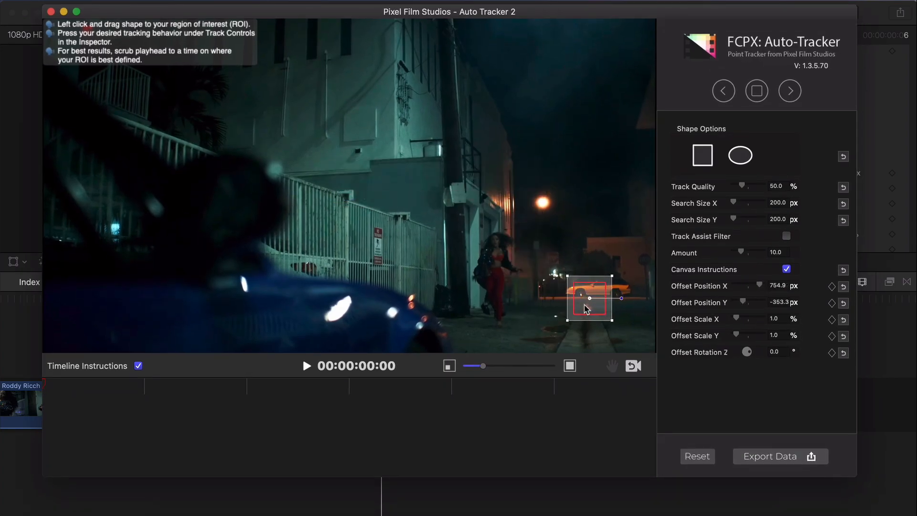
pyautogui.click(791, 91)
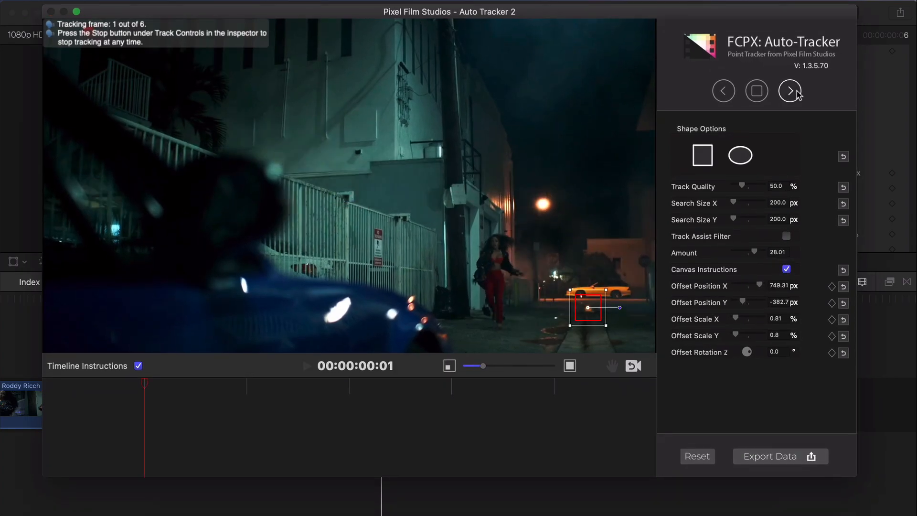
pyautogui.click(774, 457)
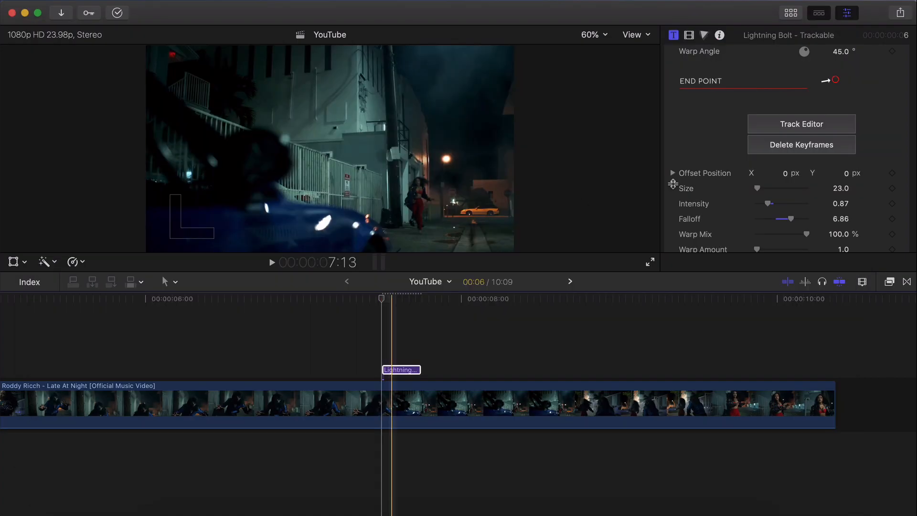
# Turn off Track Mode on the Lightning Bolt title at 7:12 and reset its scale to 100%.
pyautogui.scroll(10, 802, 115)
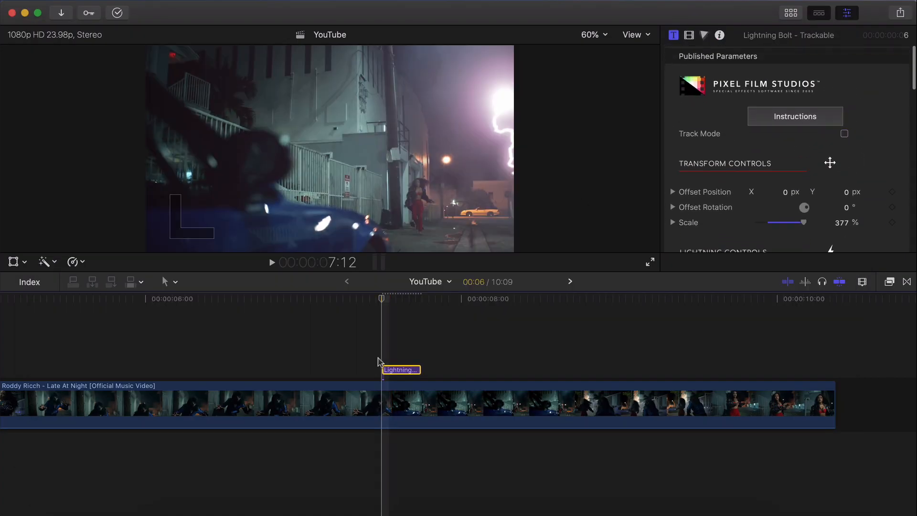
pyautogui.scroll(-2, 898, 191)
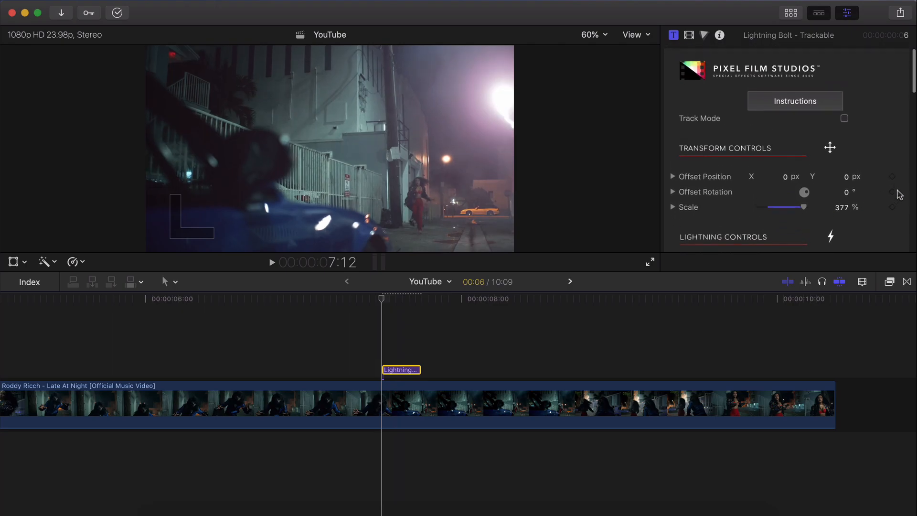
pyautogui.click(902, 208)
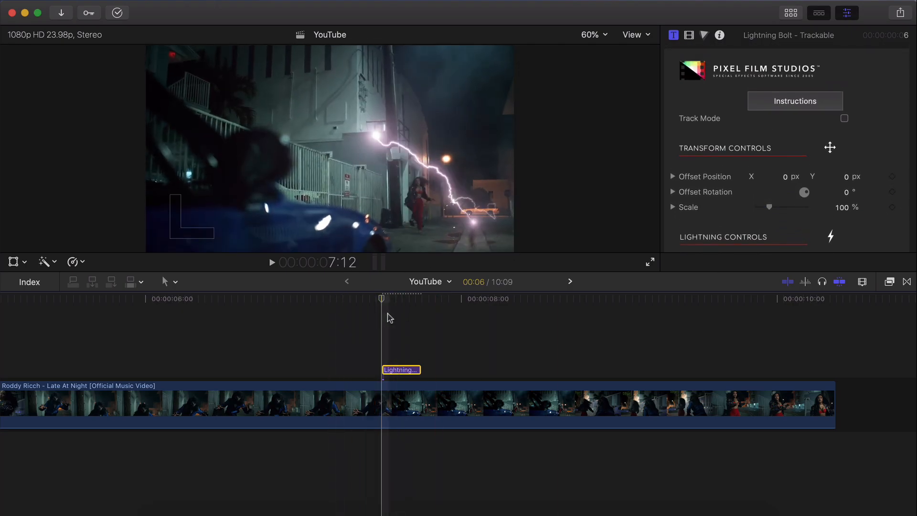
# Set the Lightning Bolt's Start Point offset position to X 8.2 px, Y -5.8 px.
pyautogui.press('super+=')
pyautogui.press('space')
pyautogui.moveTo(769, 165); pyautogui.dragTo(780, 166)
pyautogui.moveTo(782, 146); pyautogui.dragTo(782, 135)
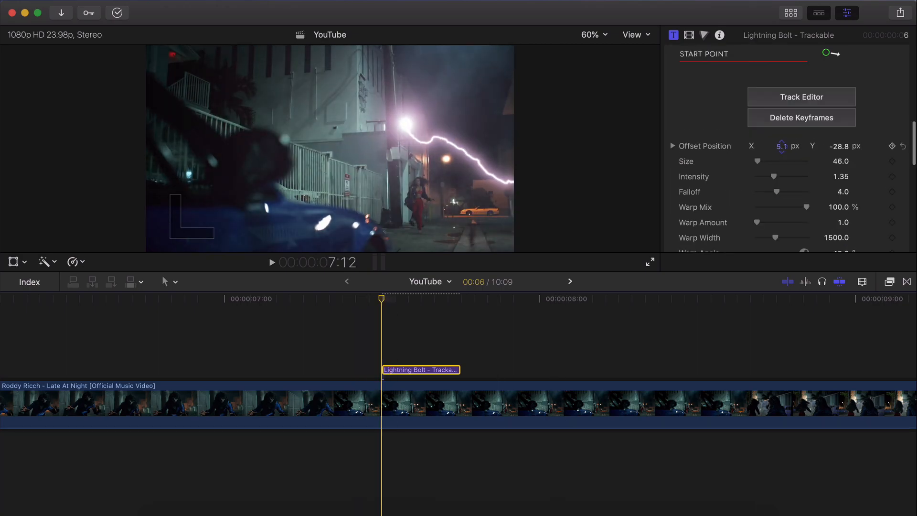
pyautogui.moveTo(839, 147); pyautogui.dragTo(839, 133)
# Set the Lightning Bolt's End Point offset position to X -30.8 px, Y 16.1 px and play back the strike.
pyautogui.scroll(-10, 844, 149)
pyautogui.moveTo(784, 106); pyautogui.dragTo(784, 118)
pyautogui.moveTo(844, 106); pyautogui.dragTo(844, 97)
pyautogui.moveTo(783, 106); pyautogui.dragTo(783, 109)
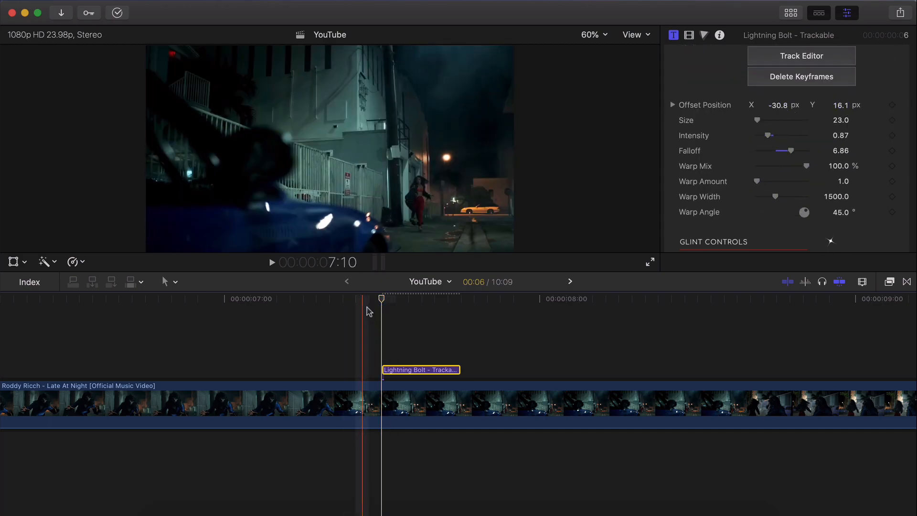
pyautogui.press('space')
pyautogui.press('space')
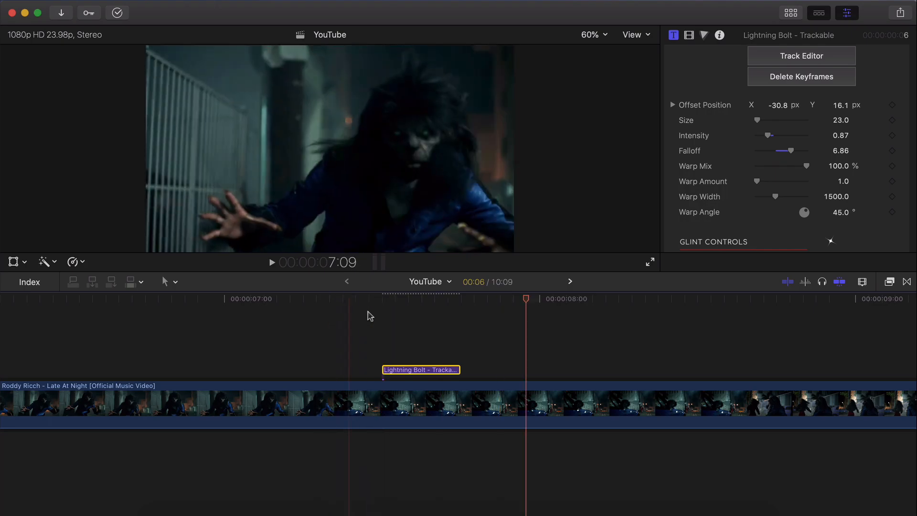
# At 7:14, change the Lightning Bolt's glint tint color to cyan.
pyautogui.click(411, 311)
pyautogui.scroll(-5, 831, 173)
pyautogui.click(832, 173)
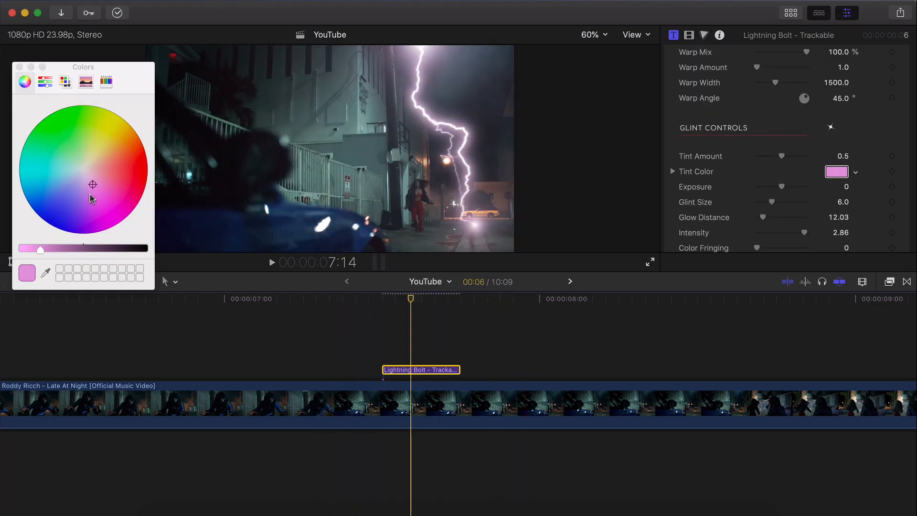
pyautogui.moveTo(64, 209); pyautogui.dragTo(31, 181)
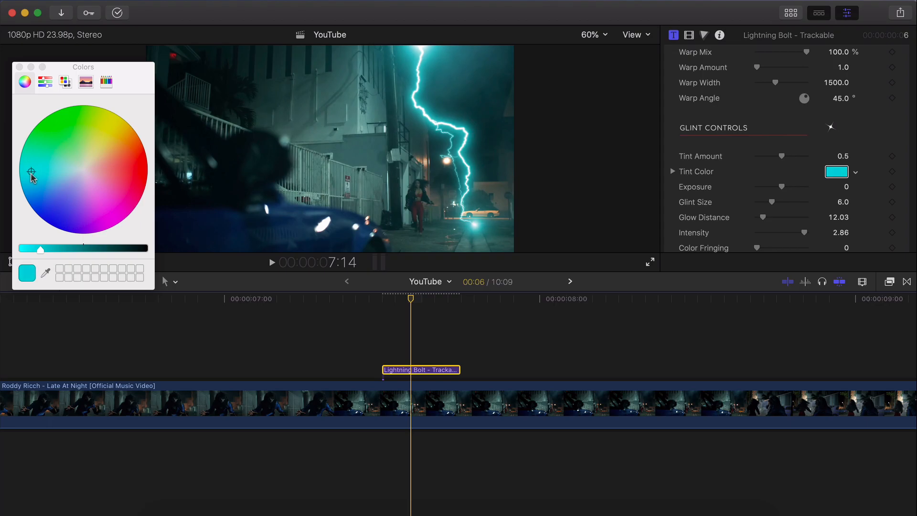
pyautogui.click(19, 67)
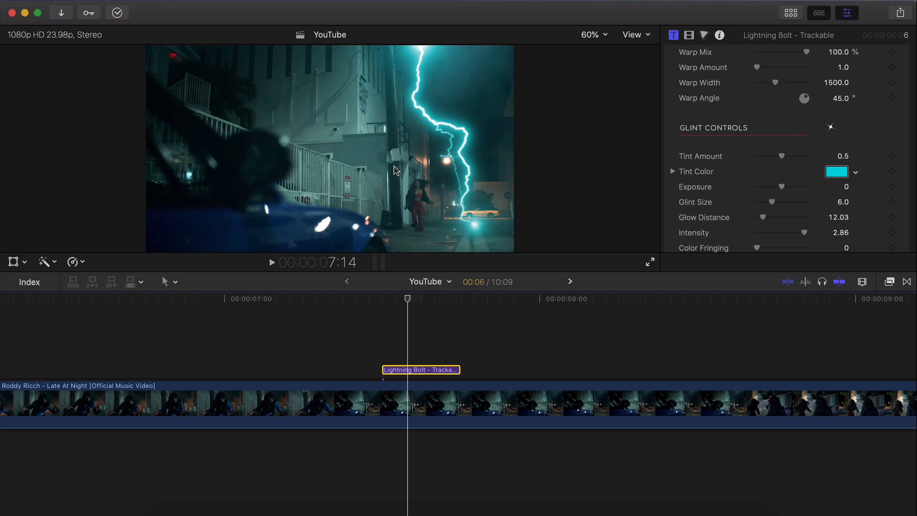
# Fine-tune the Start Point's X offset on the cyan Lightning Bolt and play back the strike.
pyautogui.scroll(-1, 727, 209)
pyautogui.scroll(10, 799, 143)
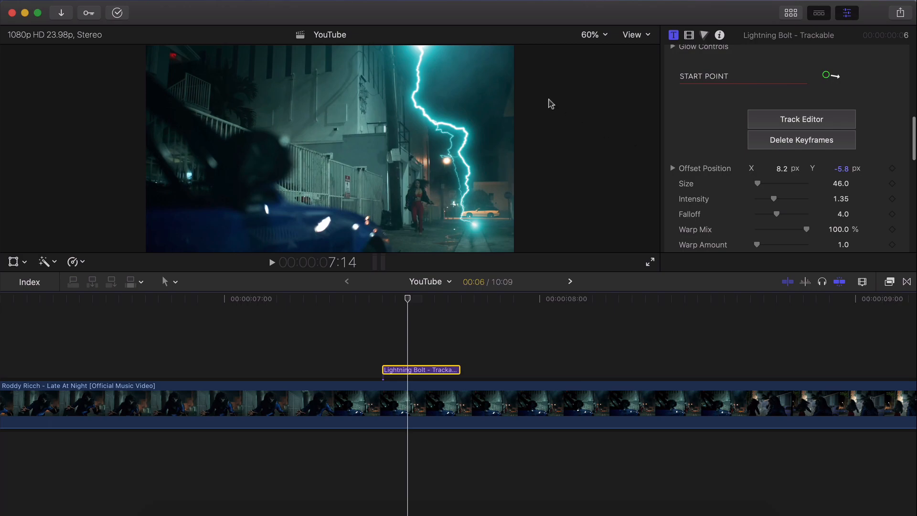
pyautogui.moveTo(784, 170); pyautogui.dragTo(778, 170)
pyautogui.click(343, 304)
pyautogui.press('space')
pyautogui.click(333, 303)
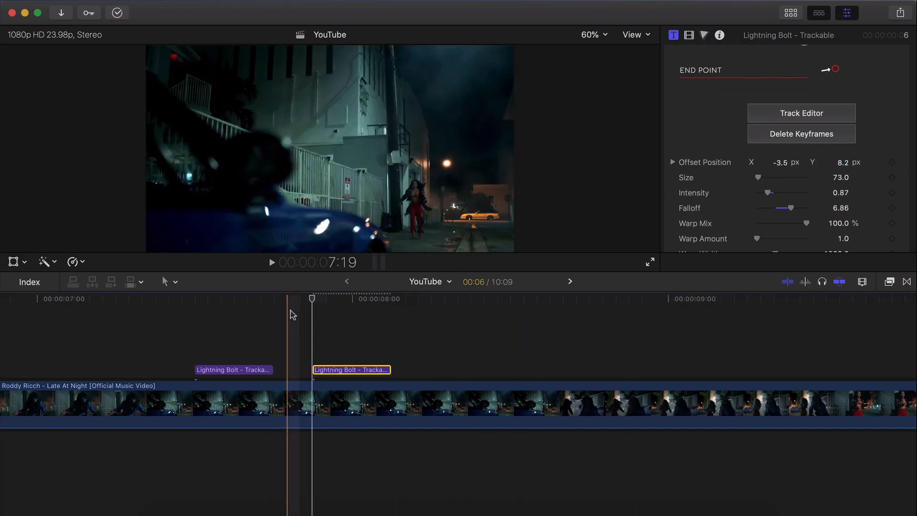
# Play back the second Lightning Bolt title over the night street clip.
pyautogui.click(296, 313)
pyautogui.press('space')
pyautogui.press('space')
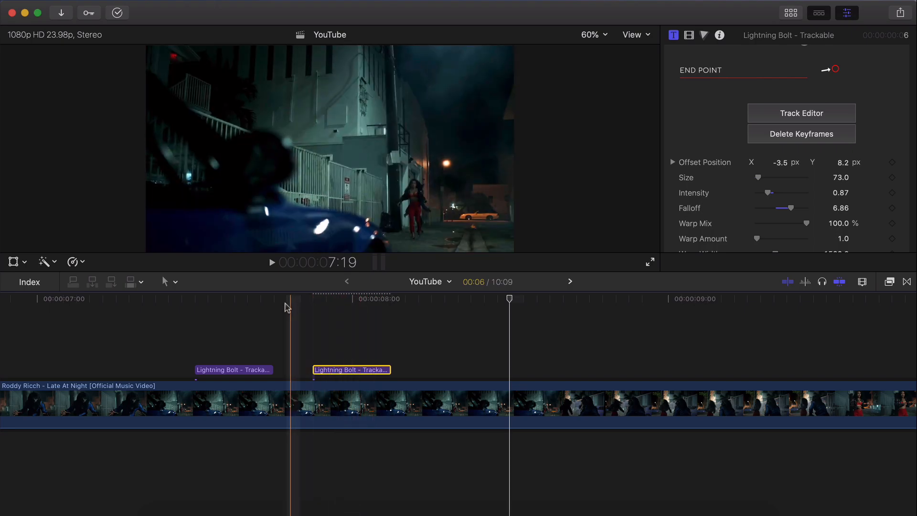
pyautogui.press('space')
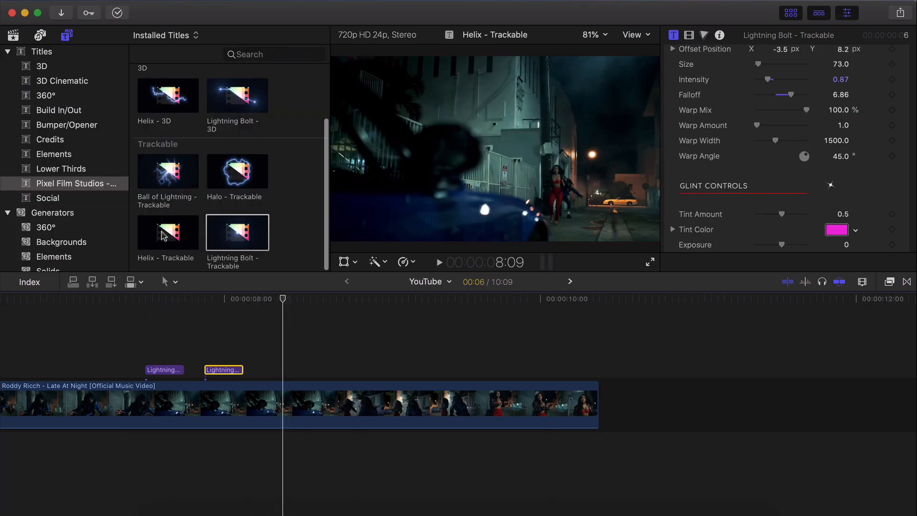
# Add a Helix - Trackable title above the night street clip, trim it to 10 frames and move it to start at about 8:07.
pyautogui.moveTo(164, 236); pyautogui.dragTo(282, 365)
pyautogui.press('super+b')
pyautogui.click(420, 368)
pyautogui.press('Delete')
pyautogui.moveTo(388, 369); pyautogui.dragTo(379, 370)
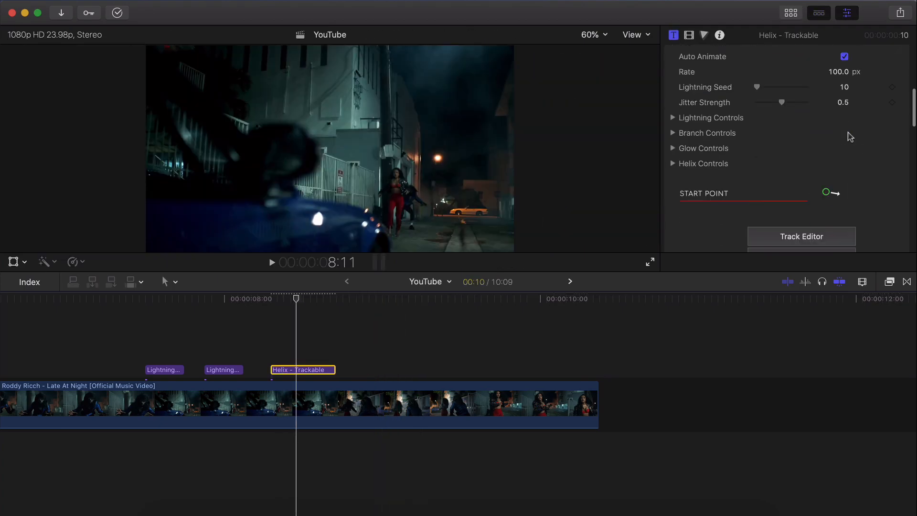
# Track the wall detail above the white fence forward for the Helix title's Start Point and export the tracking data.
pyautogui.scroll(-5, 848, 133)
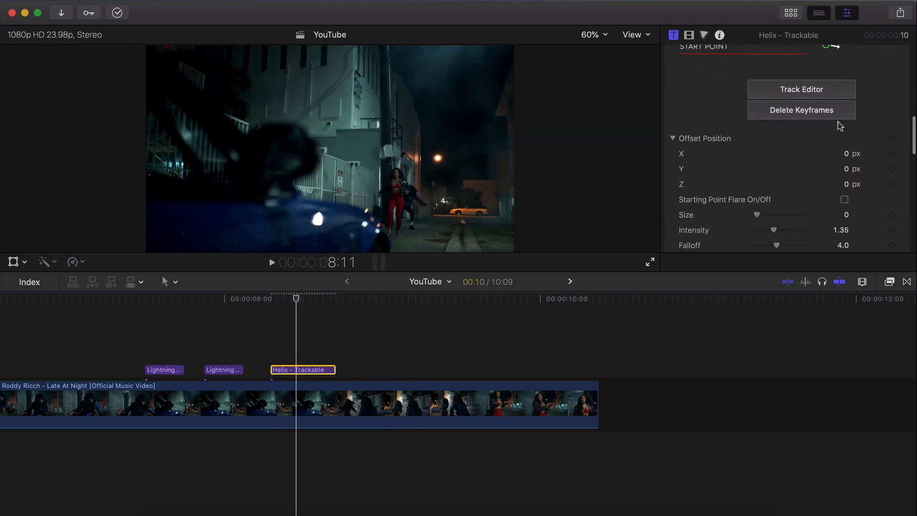
pyautogui.click(813, 98)
pyautogui.moveTo(363, 202); pyautogui.dragTo(353, 180)
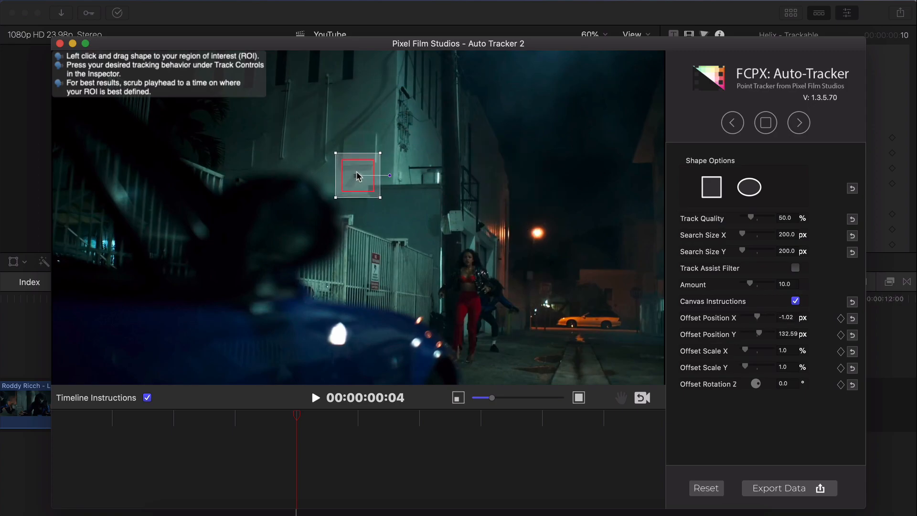
pyautogui.click(799, 122)
pyautogui.click(777, 488)
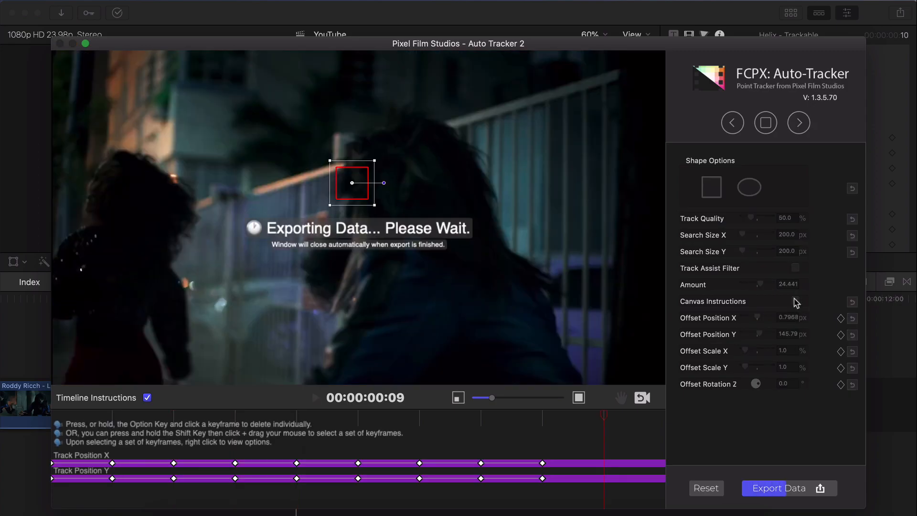
# With Track Mode on, track the detail high on the wall beside the utility pole for the Helix End Point and export the data.
pyautogui.scroll(-5, 823, 176)
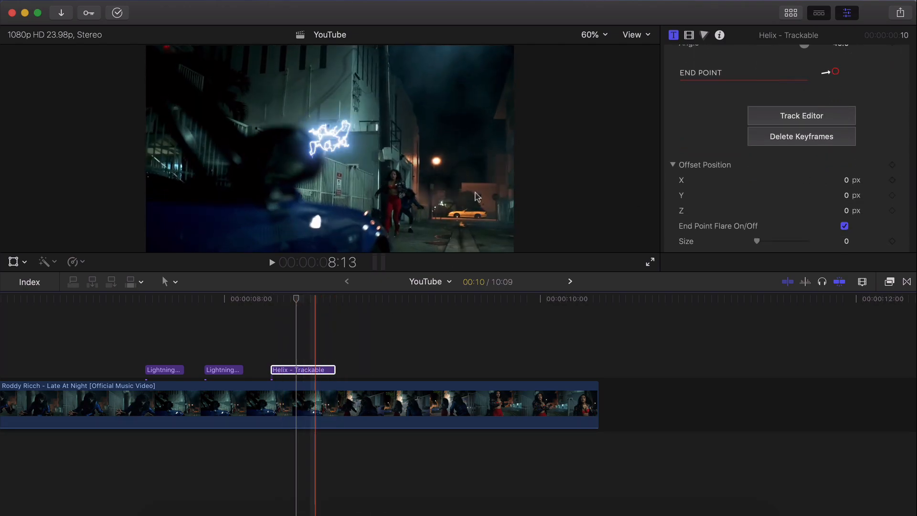
pyautogui.scroll(10, 813, 157)
pyautogui.click(845, 134)
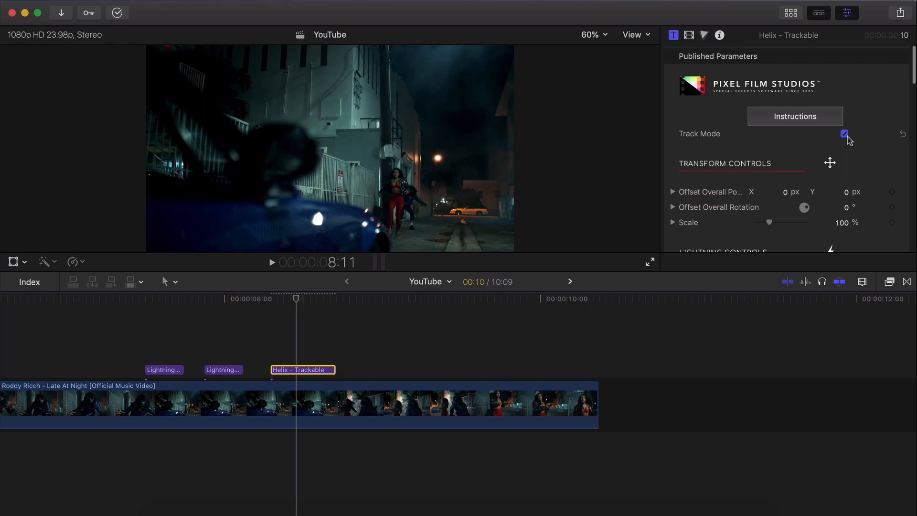
pyautogui.scroll(-15, 849, 143)
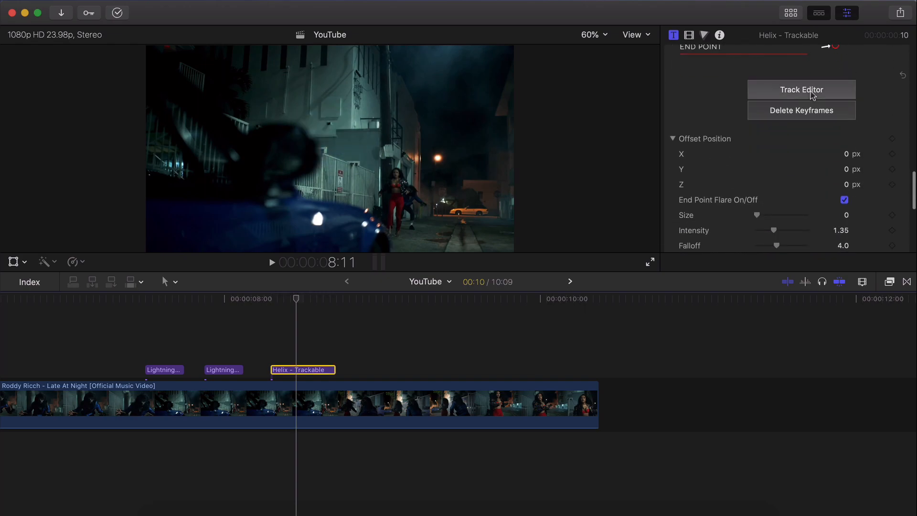
pyautogui.click(813, 95)
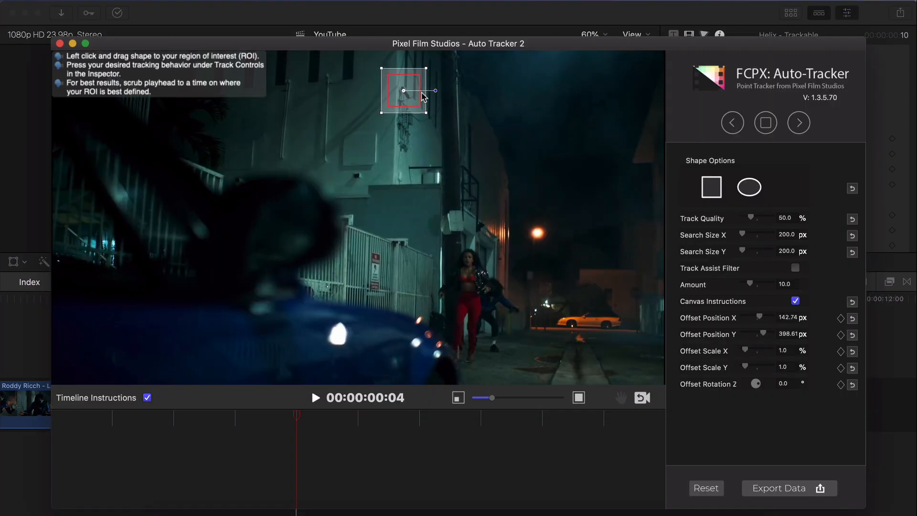
pyautogui.click(799, 123)
pyautogui.click(767, 488)
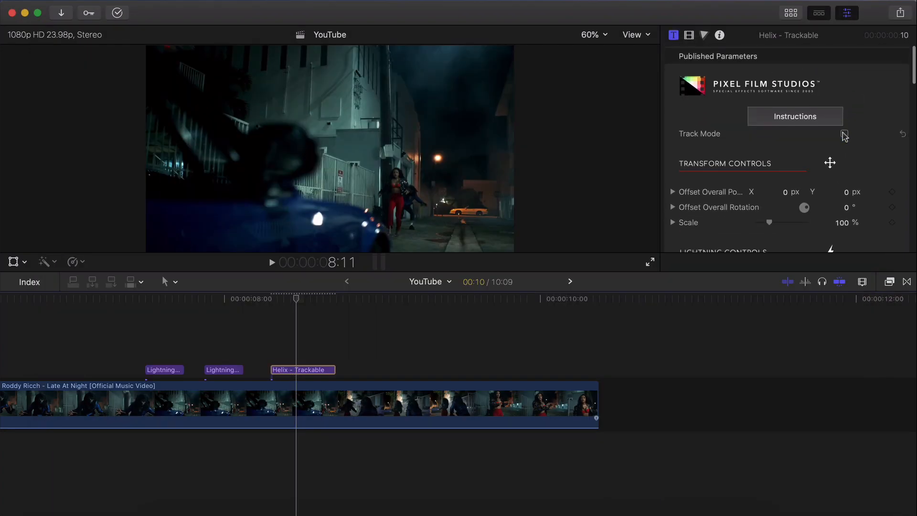
# Turn off Track Mode on the Helix title and play back the lightning effects over the night street clip.
pyautogui.click(845, 134)
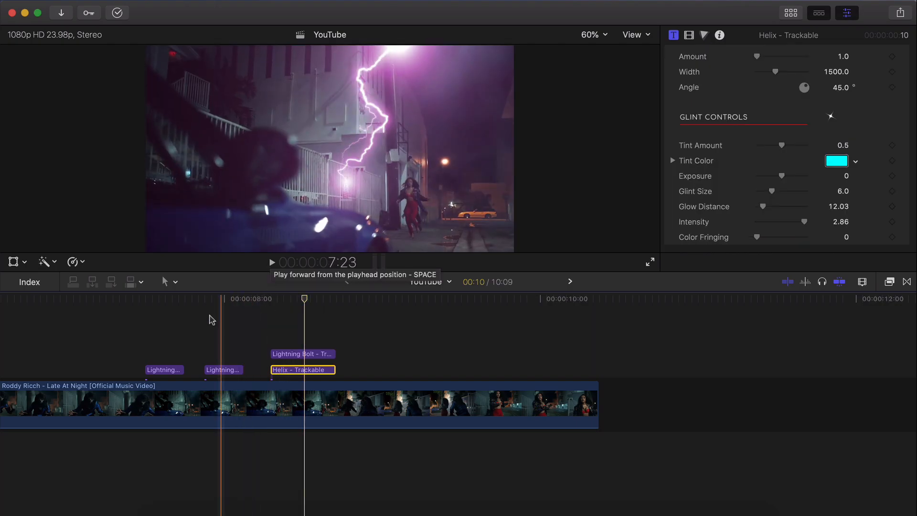
pyautogui.press('space')
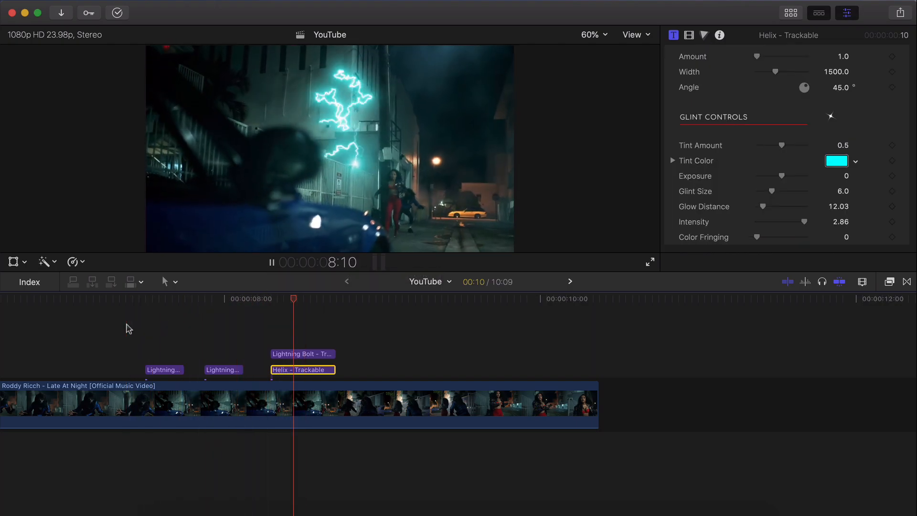
pyautogui.press('space')
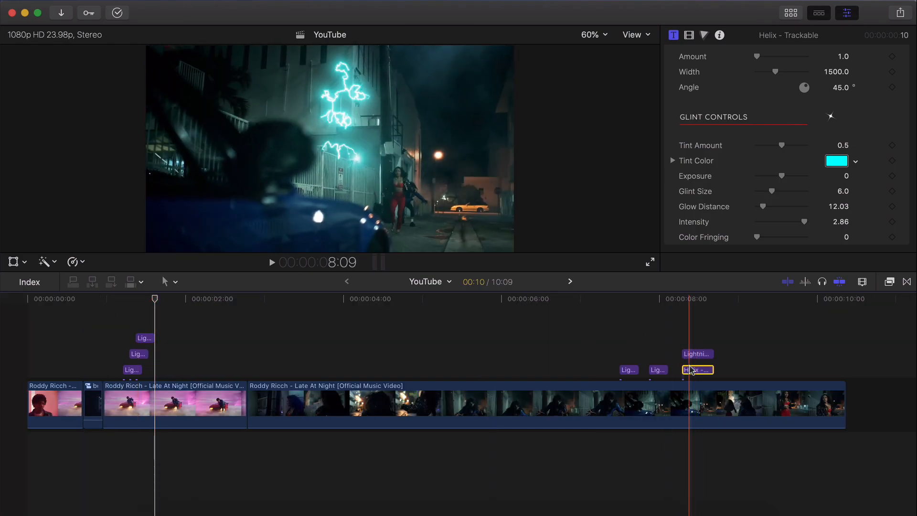
# Start transforming the night street clip and add a transform keyframe at 7:12, where the first bolt strikes.
pyautogui.press('super+equal')
pyautogui.press('super+equal')
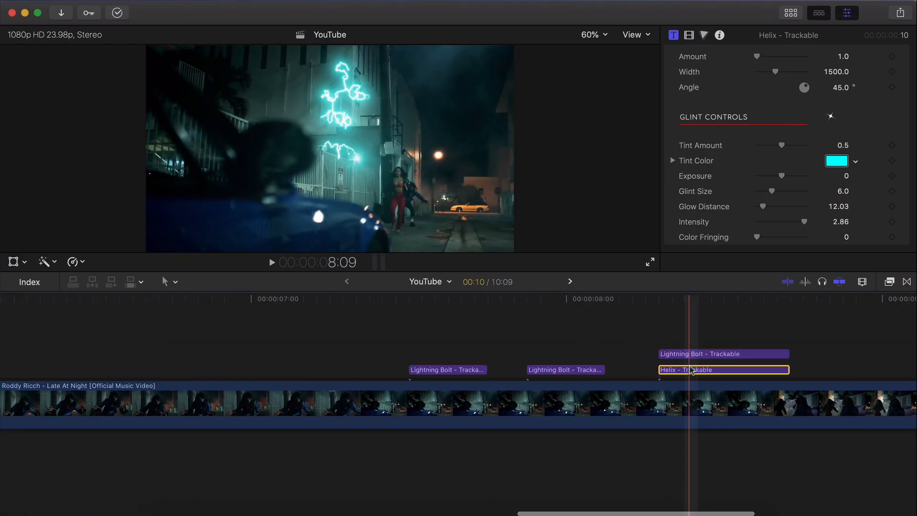
pyautogui.click(409, 401)
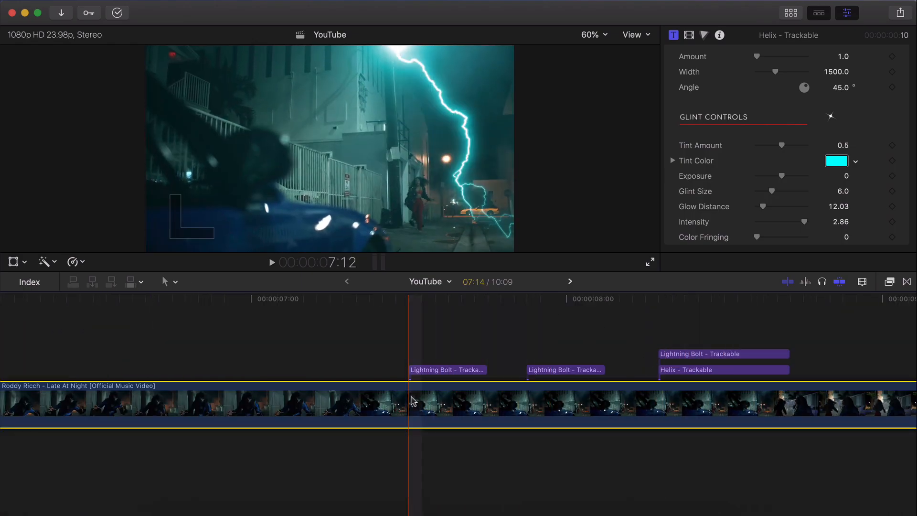
pyautogui.click(14, 262)
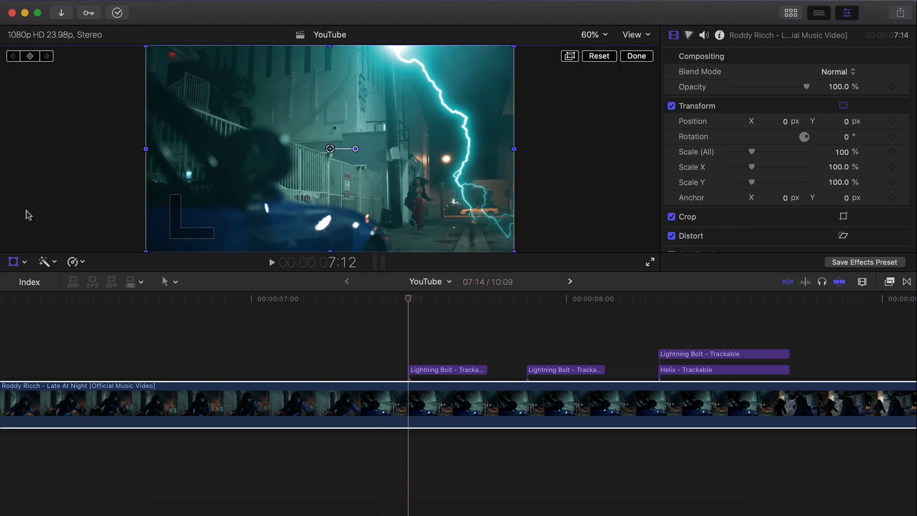
# At 7:13, scale the night street clip up to 104.06% and shift it slightly off center.
pyautogui.press('Right')
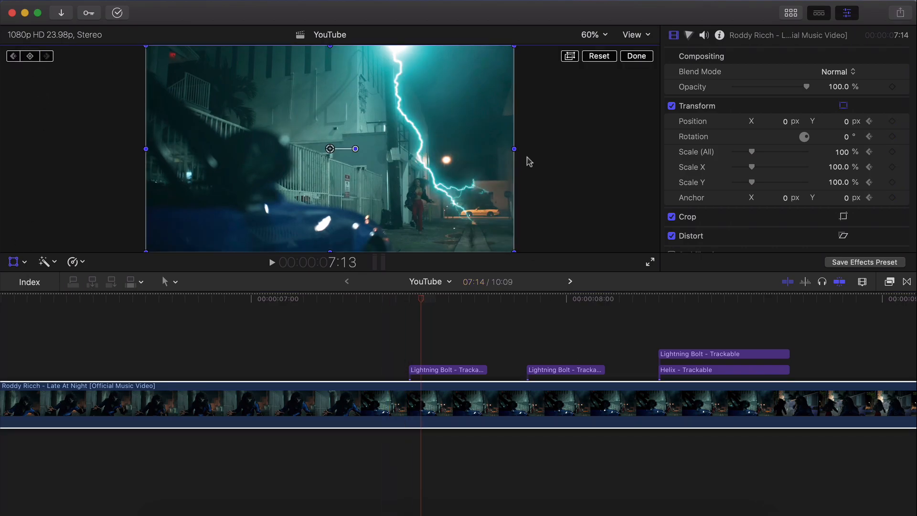
pyautogui.moveTo(516, 45); pyautogui.dragTo(523, 51)
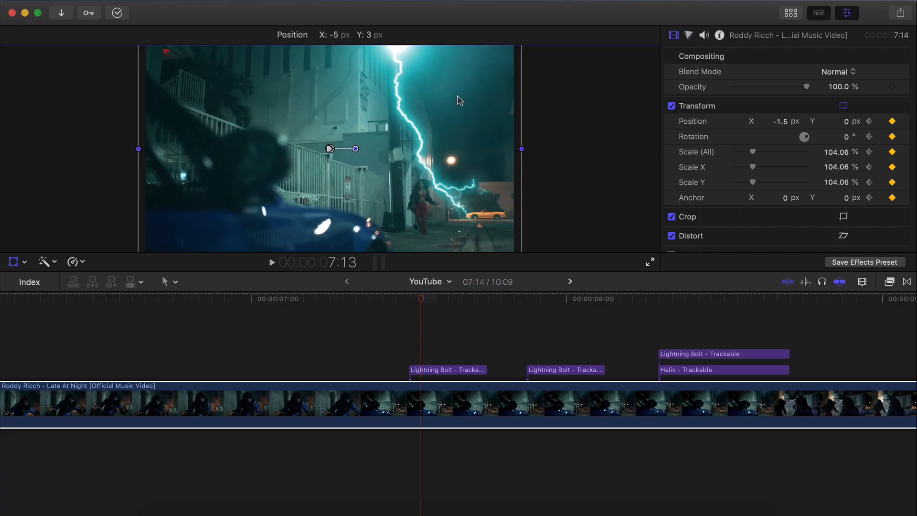
pyautogui.moveTo(330, 149); pyautogui.dragTo(328, 147)
# Keyframe small frame-by-frame position shifts of the night street clip after 7:13, ending at about X -18.7 px, Y -16.4 px.
pyautogui.press('Right')
pyautogui.moveTo(445, 96)
pyautogui.mouseDown()
pyautogui.moveTo(454, 95)
pyautogui.moveTo(448, 98)
pyautogui.mouseUp()
pyautogui.press('Right')
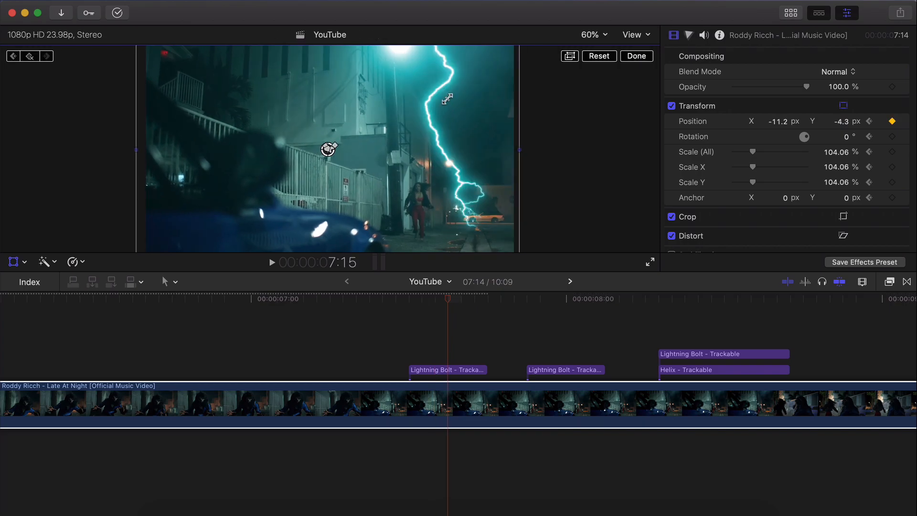
pyautogui.press('Right')
pyautogui.press('Right')
pyautogui.press('Right')
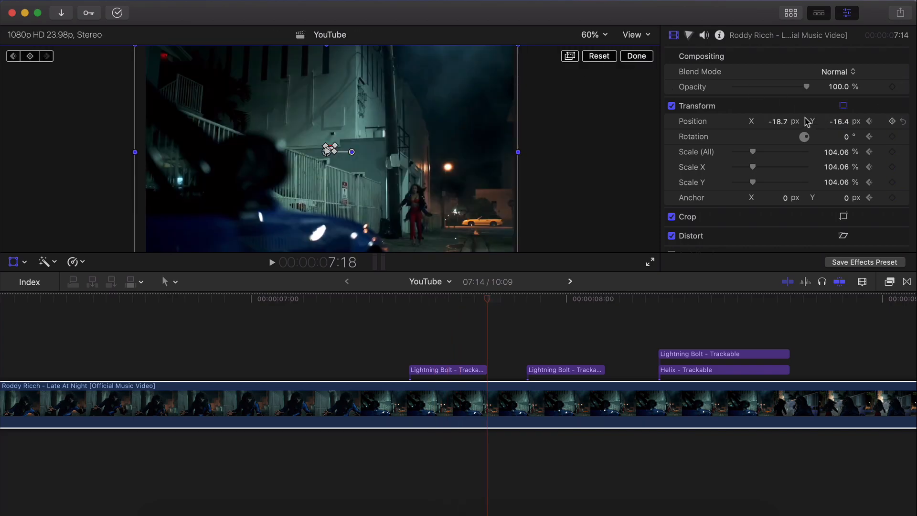
# At 7:18, where the first bolt ends, set the night street clip's position to X 0, Y 0 and its scale to 100%.
pyautogui.write('0')
pyautogui.press('Tab')
pyautogui.write('0')
pyautogui.click(836, 152)
pyautogui.write('100')
pyautogui.press('Return')
# Play back the keyframed camera shake over the first bolt strike on the night street clip.
pyautogui.press('space')
pyautogui.press('space')
pyautogui.press('space')
pyautogui.press('space')
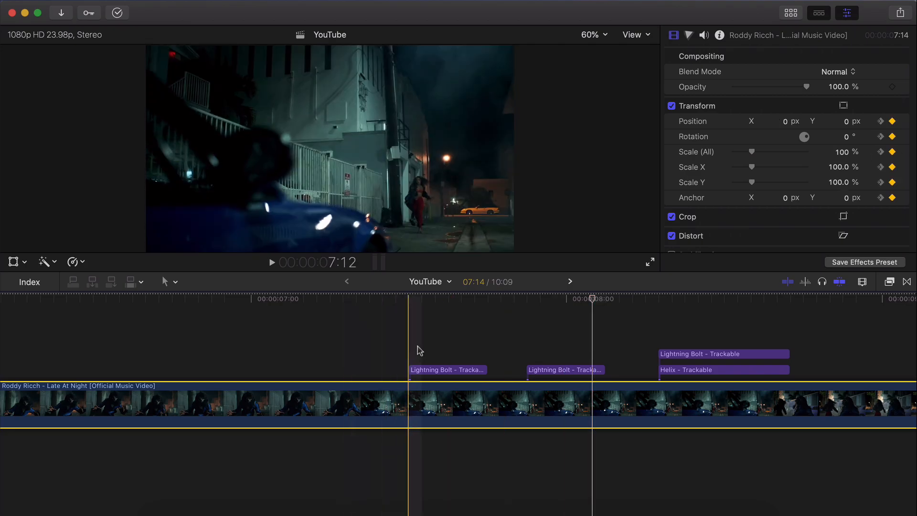
pyautogui.press('space')
pyautogui.press('space')
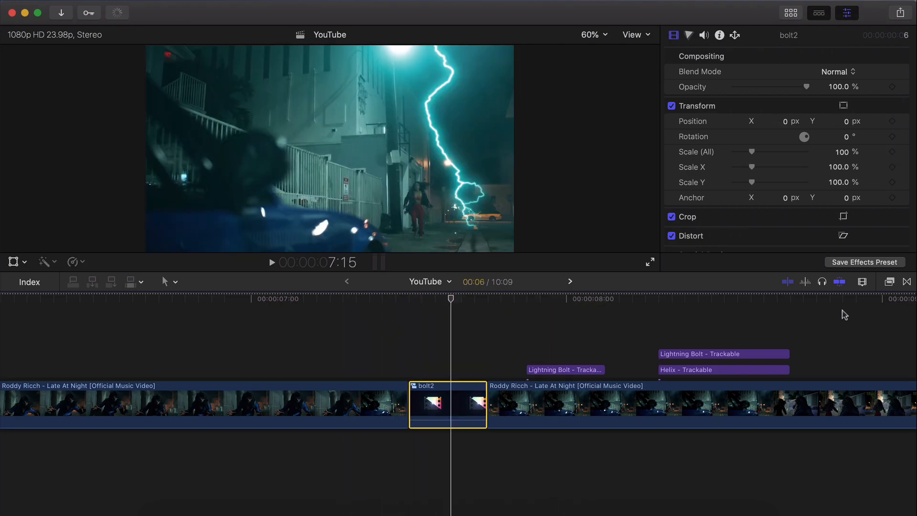
# Apply the Directional blur effect to the bolt2 compound clip with Amount 31.9 and Angle 32.9°.
pyautogui.press('super+5')
pyautogui.moveTo(800, 332); pyautogui.dragTo(454, 404)
pyautogui.press('super+5')
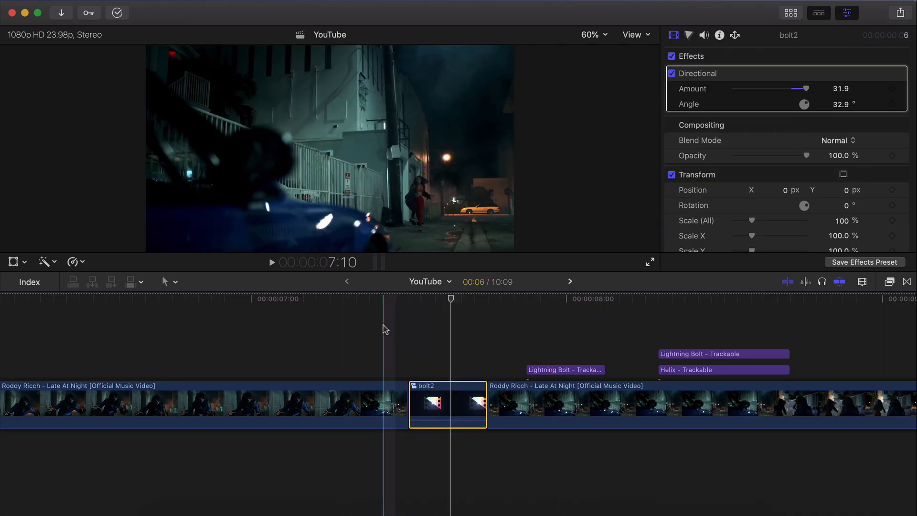
# Play back the bolt2 section repeatedly to review the directional blur together with the camera shake.
pyautogui.press('space')
pyautogui.press('space')
pyautogui.press('space')
pyautogui.press('space')
pyautogui.press('space')
pyautogui.press('space')
pyautogui.press('space')
pyautogui.press('space')
pyautogui.press('space')
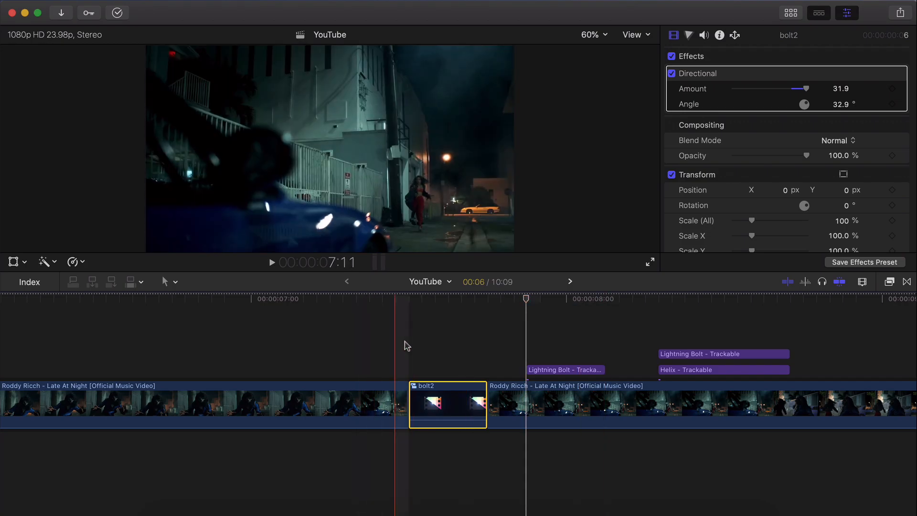
pyautogui.hotkey('shift', 'z')
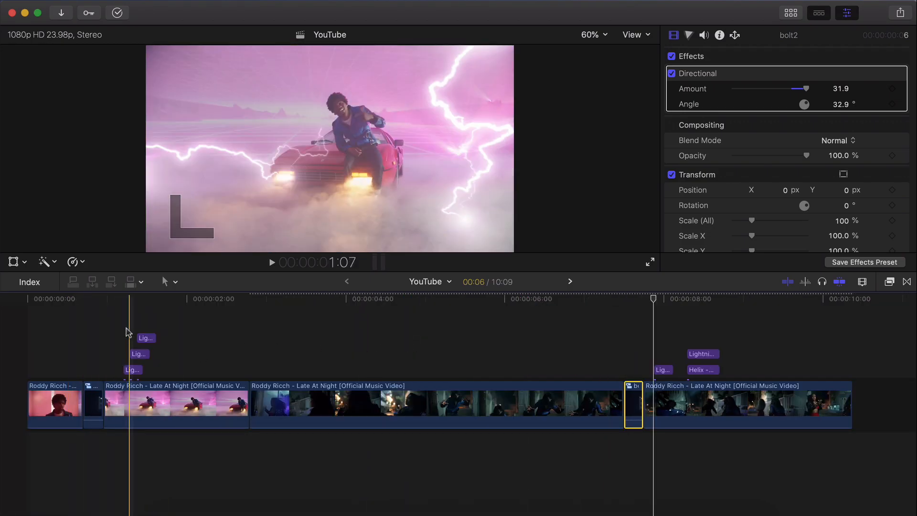